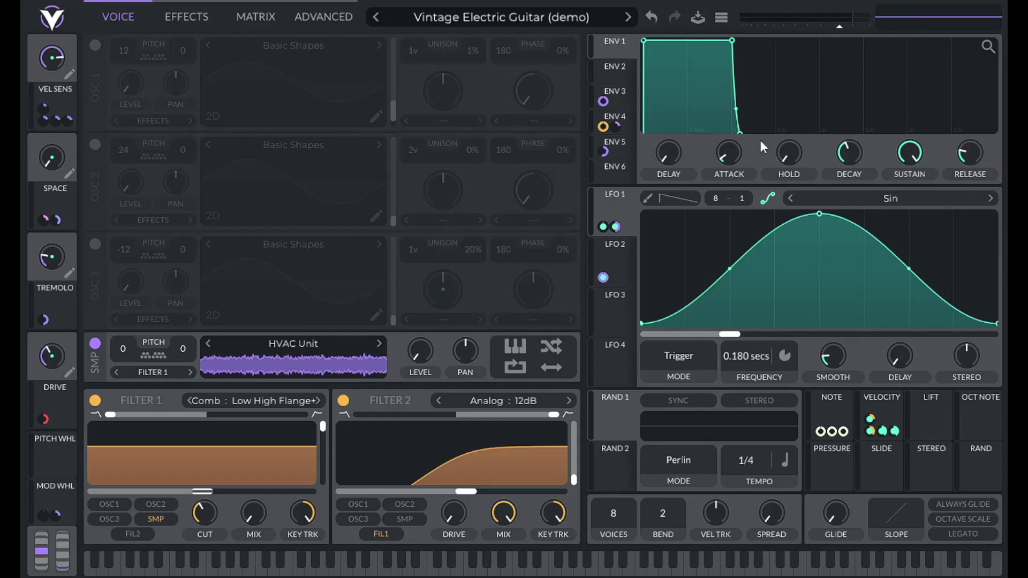
Open the preset options menu while the Vintage Electric Guitar demo patch is loaded.
left_click(721, 17)
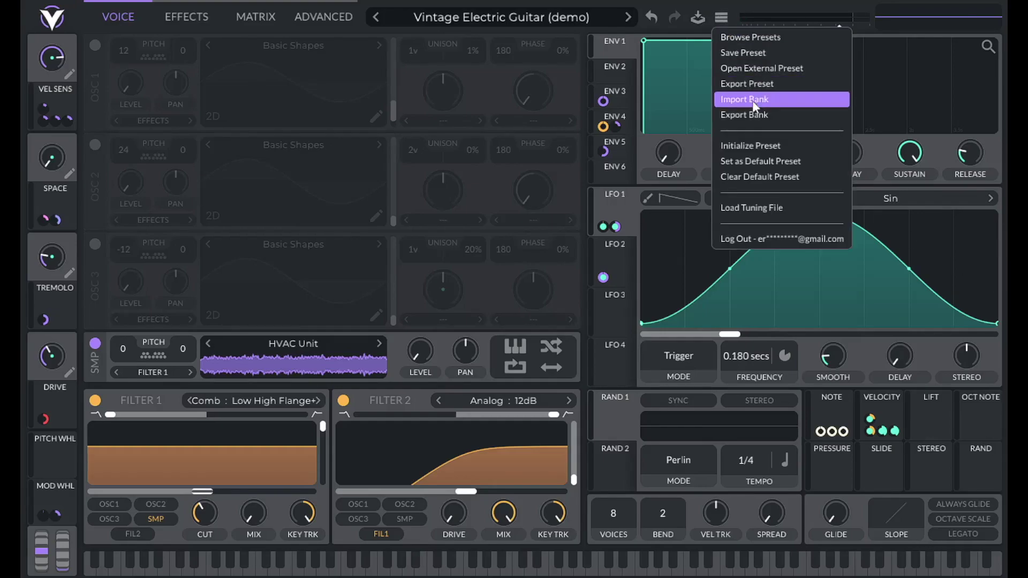
Initialize the patch, replace OSC 1 with the sampler playing Factory HVAC Unit, and enable Filter 1.
left_click(753, 145)
left_click(96, 48)
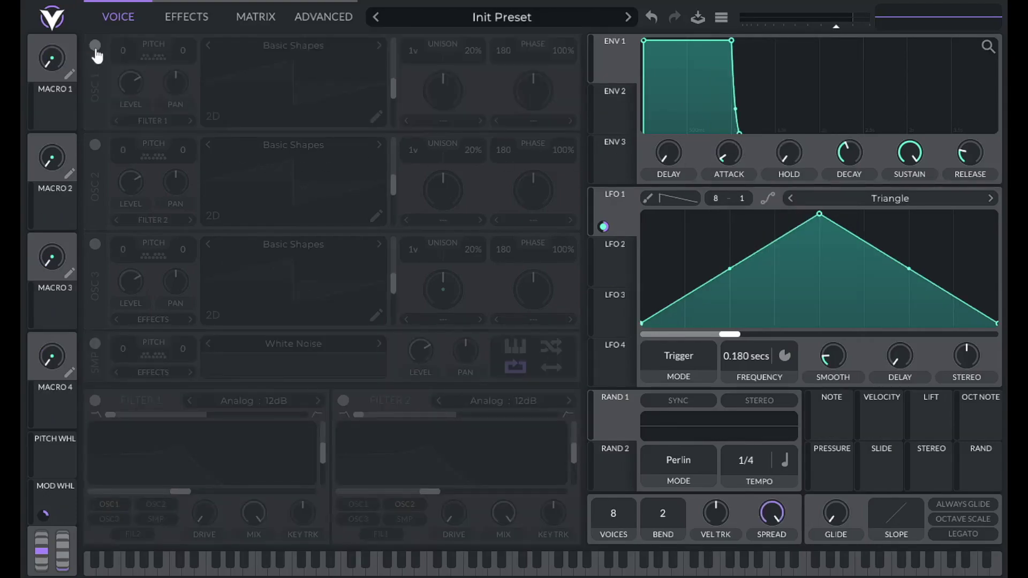
left_click(96, 343)
left_click(328, 349)
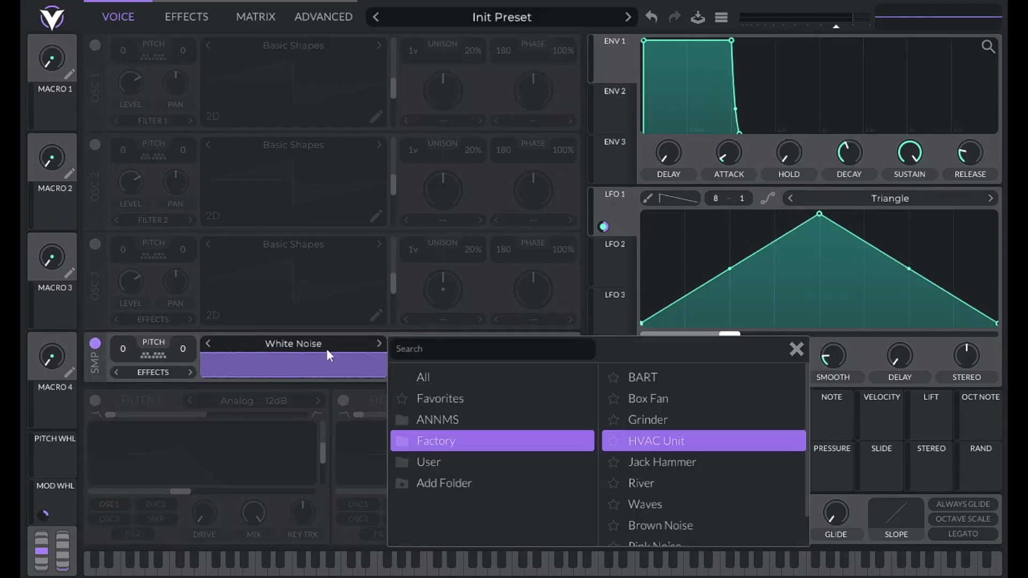
left_click(679, 442)
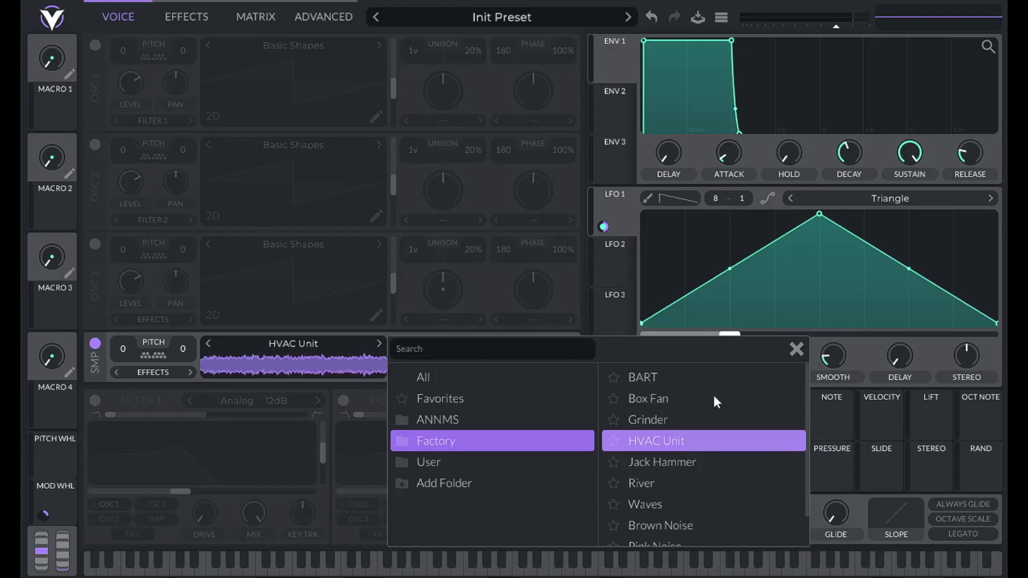
left_click(797, 349)
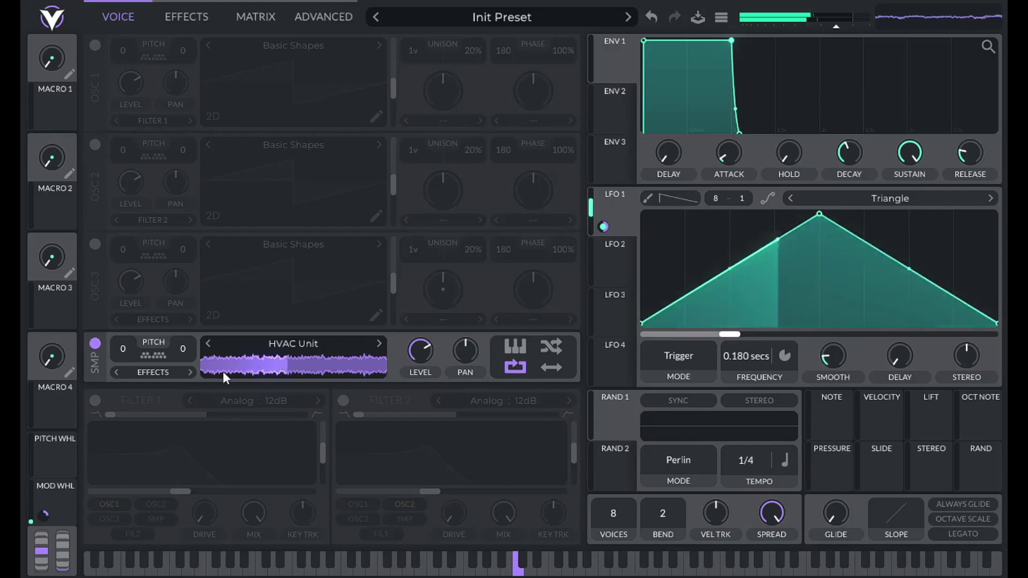
left_click(96, 402)
Set Filter 1 to the Comb Low High Flange+ type with maximum resonance.
left_click(274, 401)
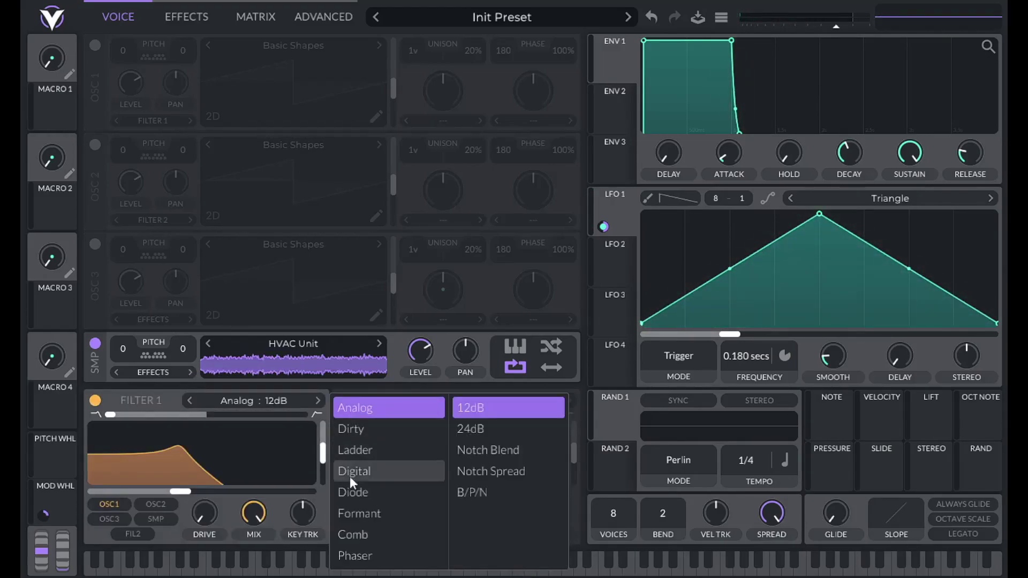
left_click(364, 533)
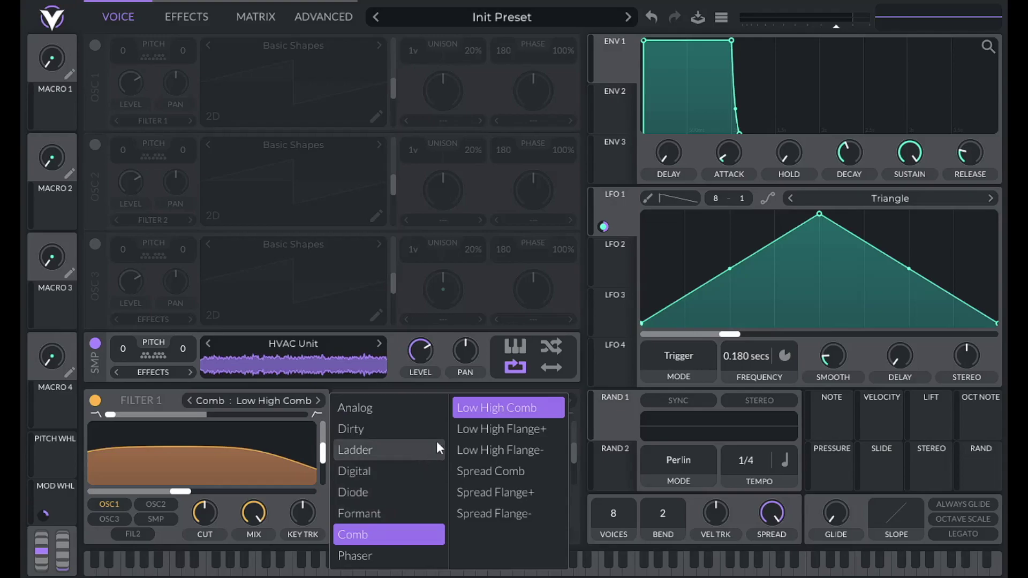
left_click(507, 430)
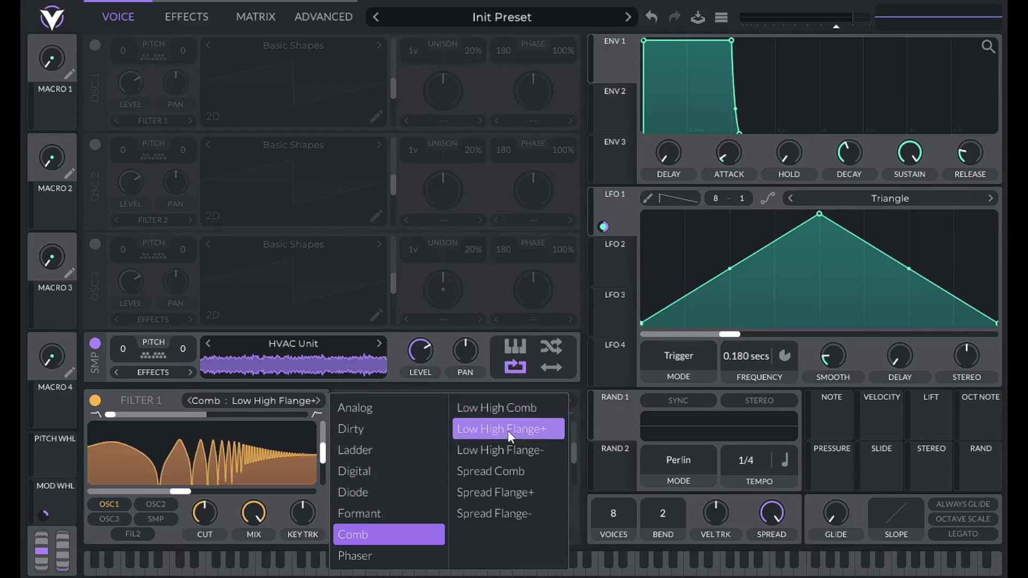
left_click_drag(323, 461, 320, 375)
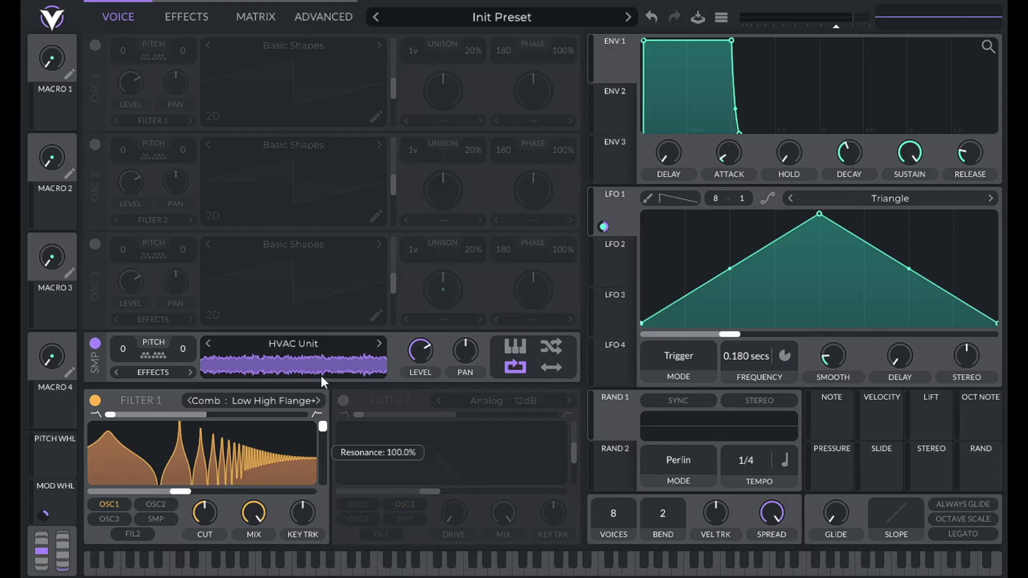
Feed the sampler instead of OSC 1 into Filter 1, set full key tracking, and play a test note.
left_click(154, 520)
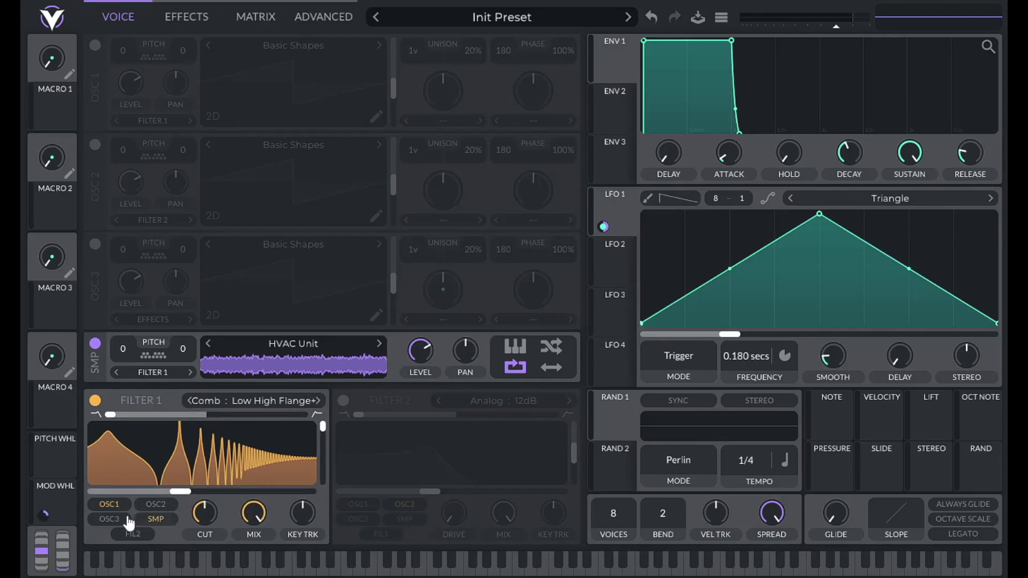
left_click(110, 504)
left_click_drag(301, 518, 305, 334)
key("a")
left_click(616, 102)
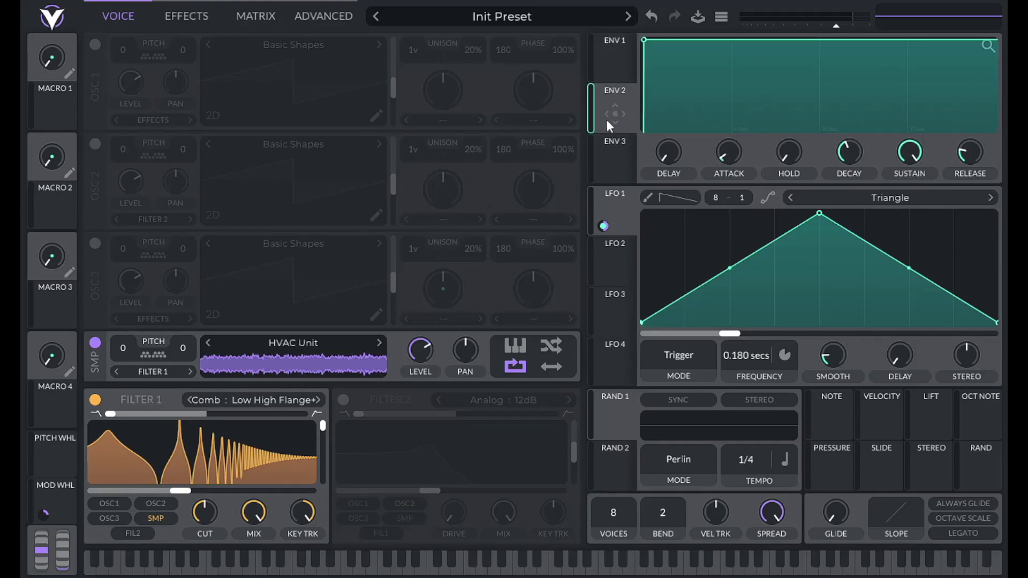
Set ENV 2 hold to 0.01 and decay to 0.13, drop sustain near zero, and steepen the decay curve.
right_click(789, 150)
left_click(802, 177)
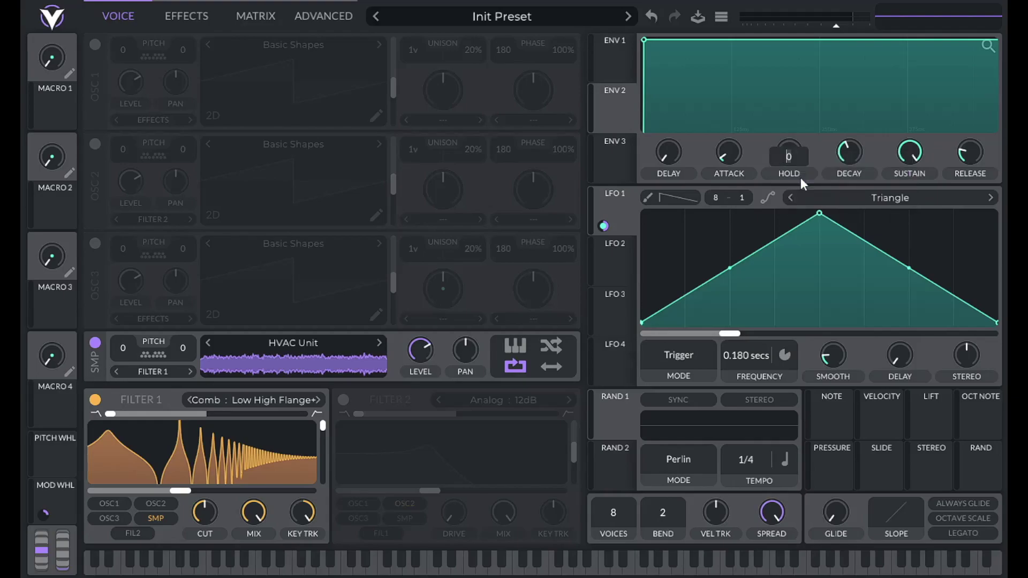
type("0.01")
key("Return")
right_click(846, 150)
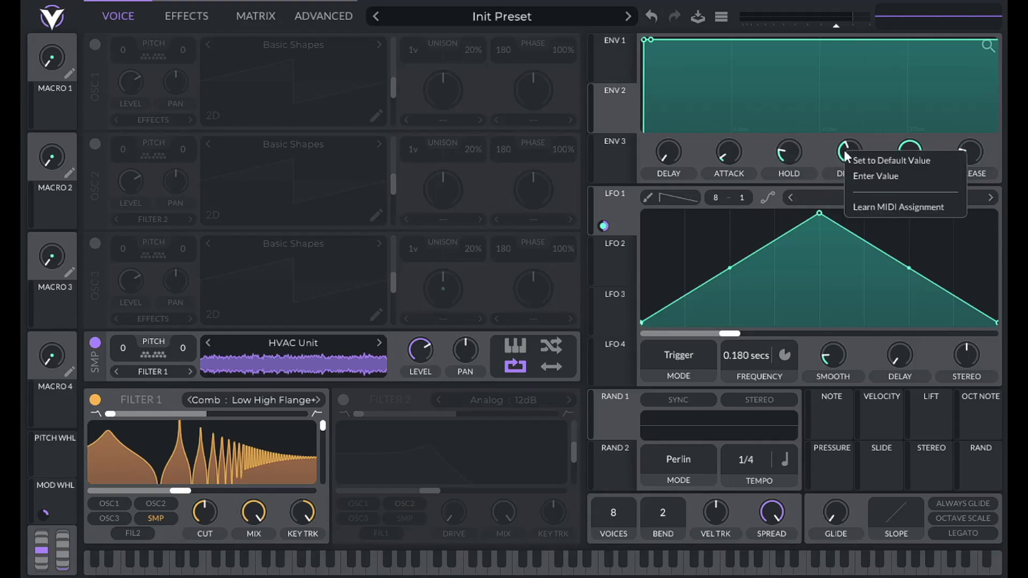
left_click(856, 172)
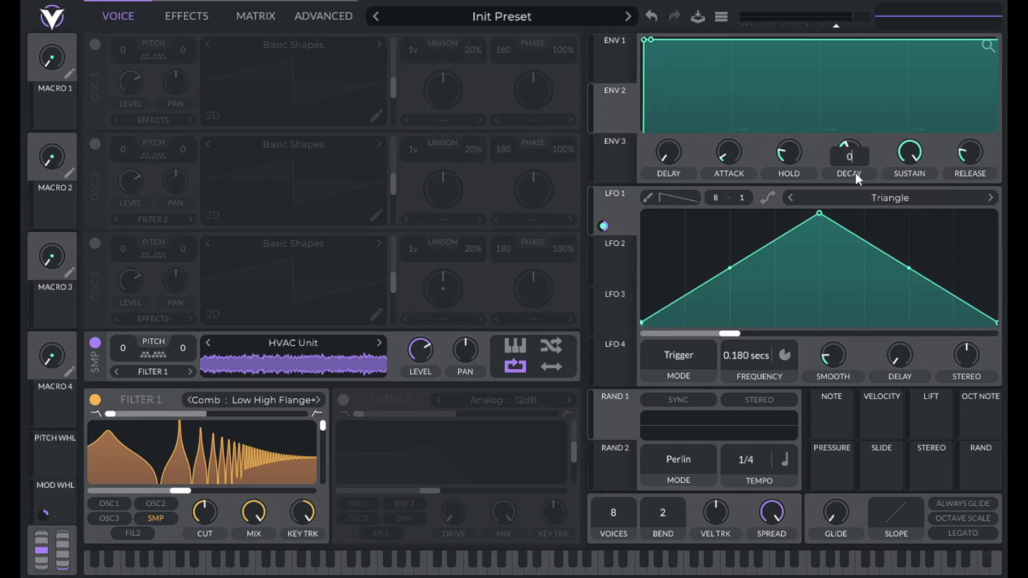
type("0.13")
key("Return")
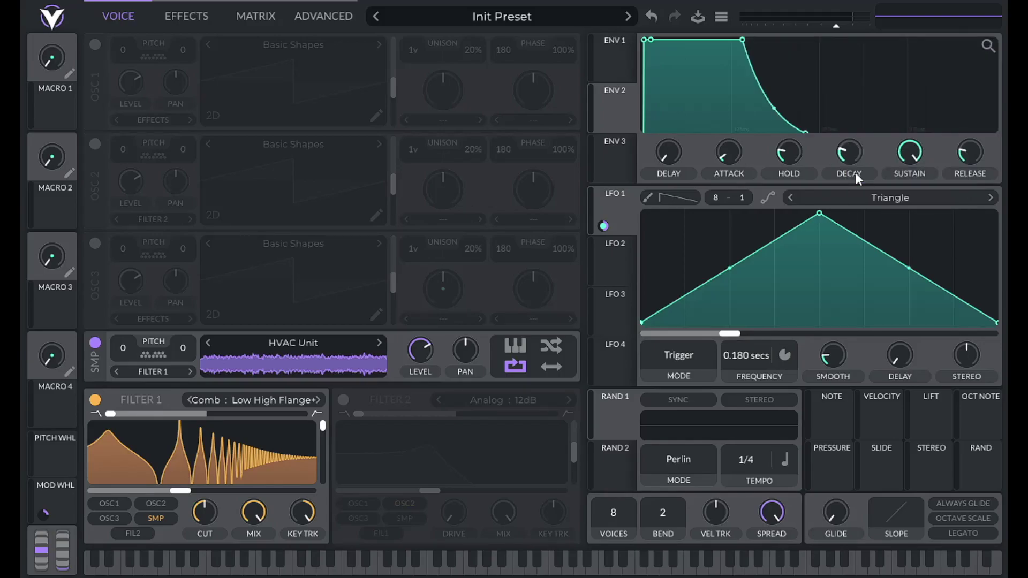
left_click_drag(910, 152, 910, 225)
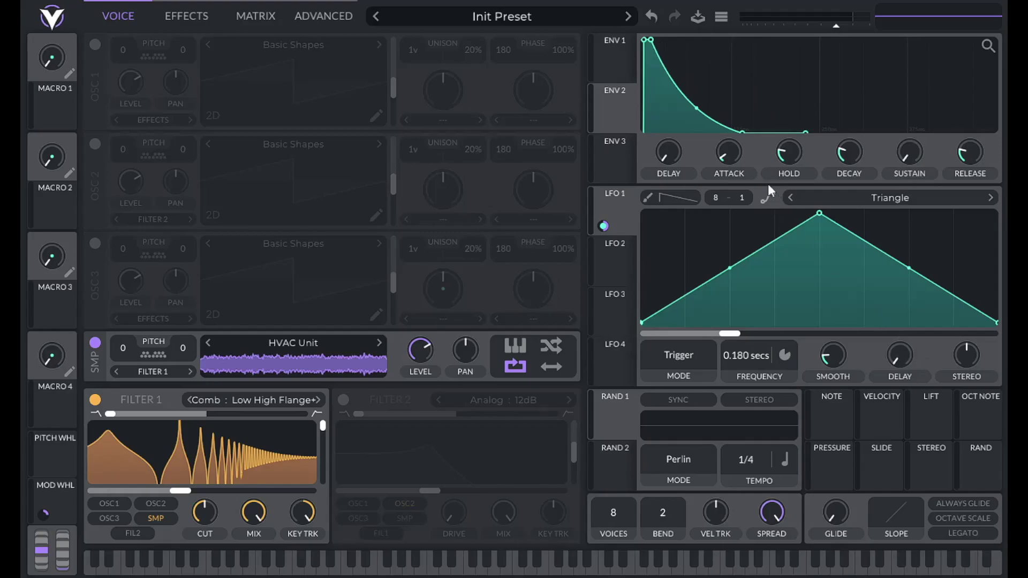
left_click_drag(698, 109, 696, 181)
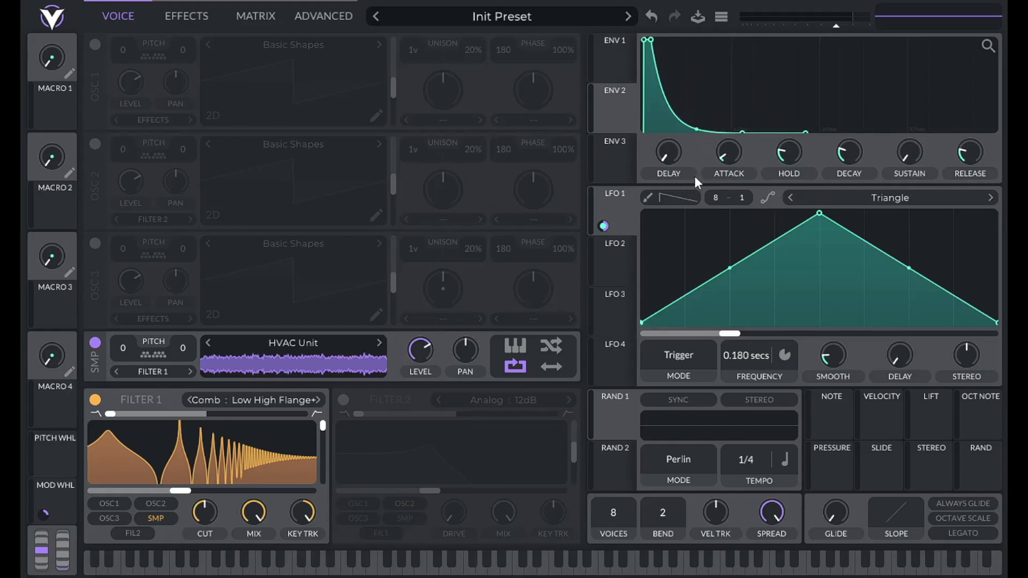
Turn the SMP level knob down low and assign ENV 2 to modulate it for a plucked note.
left_click_drag(420, 351, 417, 482)
left_click_drag(615, 113, 420, 386)
left_click_drag(413, 351, 417, 351)
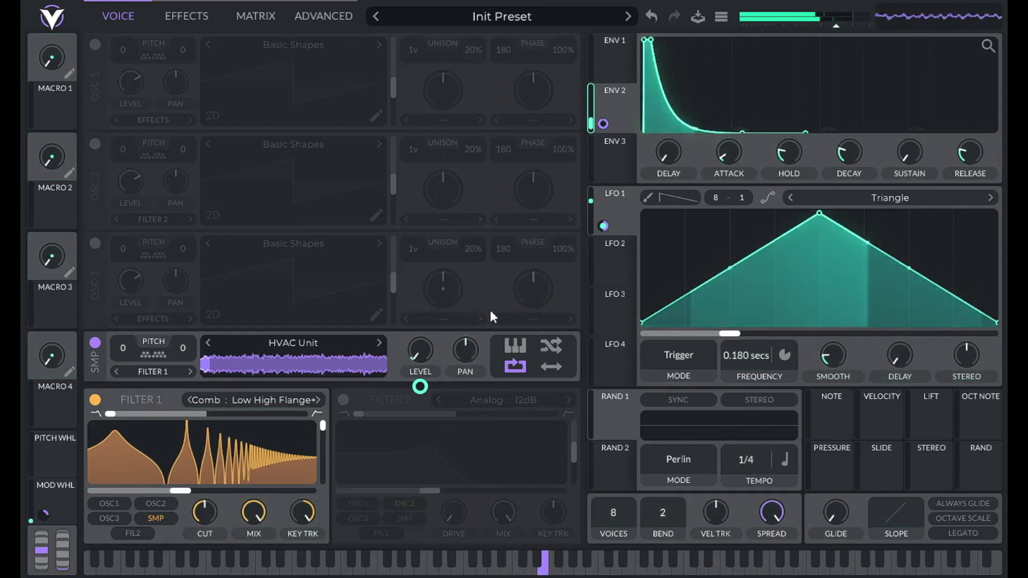
mouse_move(841, 27)
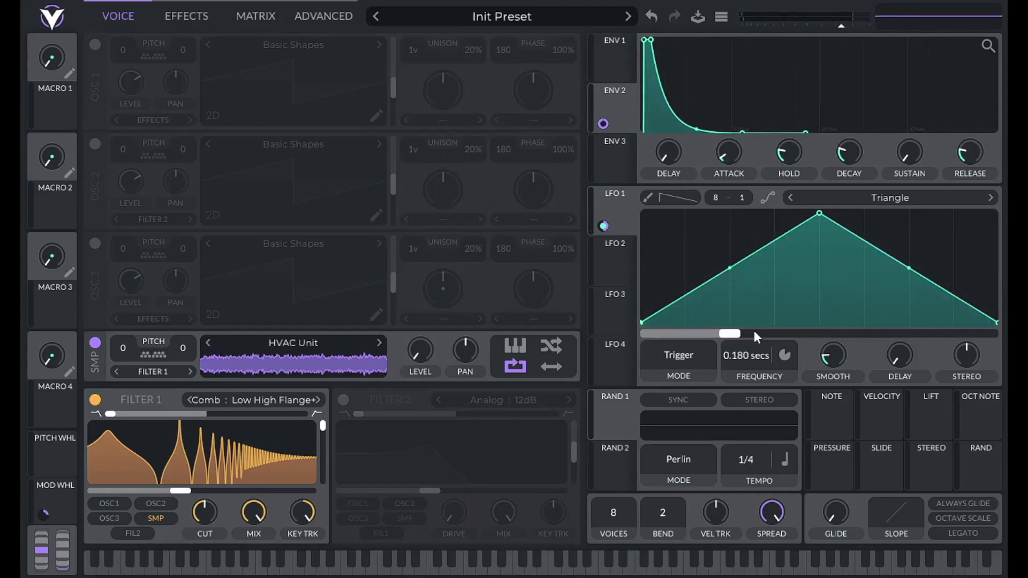
left_click_drag(771, 512, 767, 577)
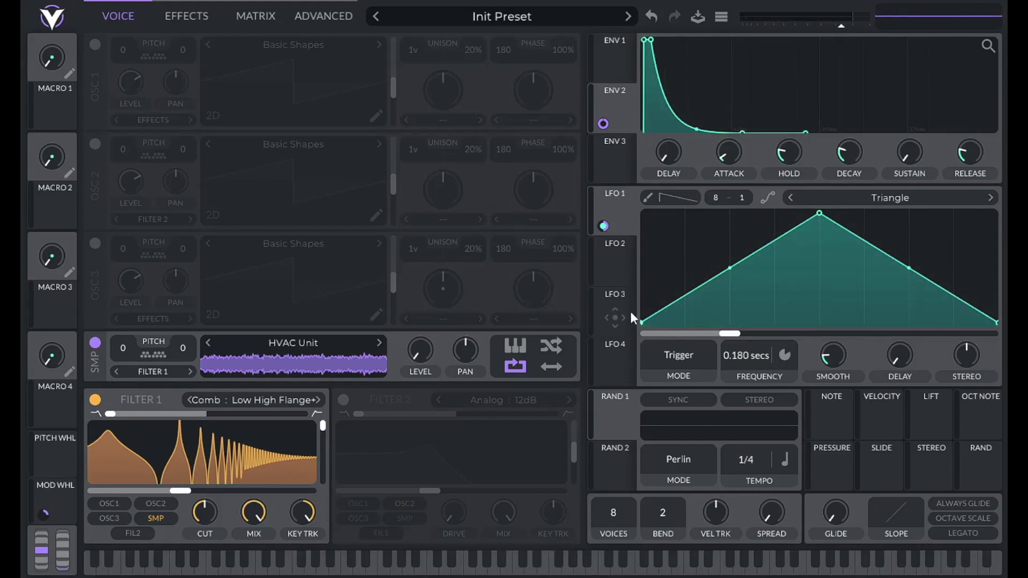
left_click(621, 271)
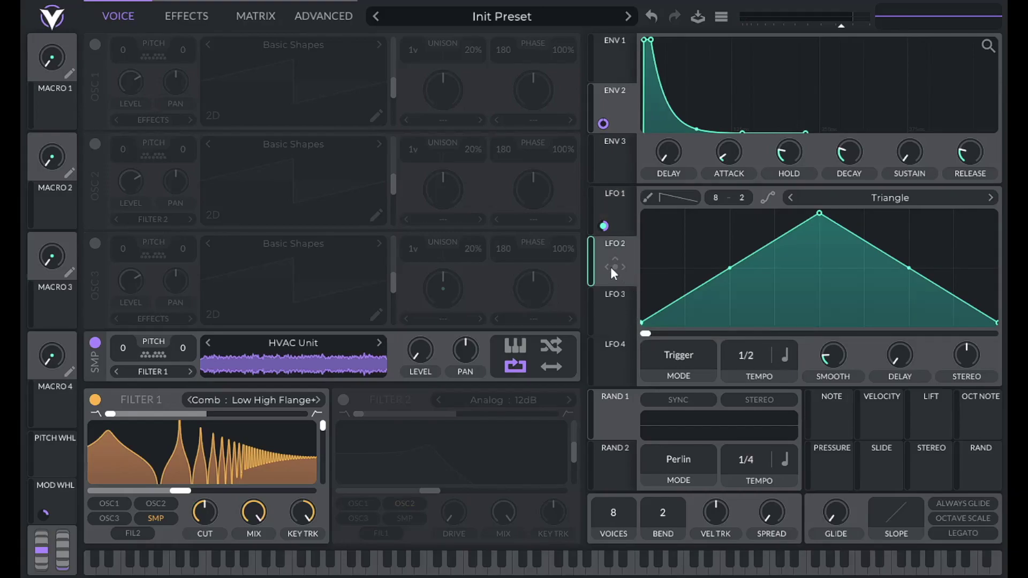
Give LFO 2 a 0.150-second rate, route it to output volume, and lower its triangle peak to mid-height.
left_click(614, 203)
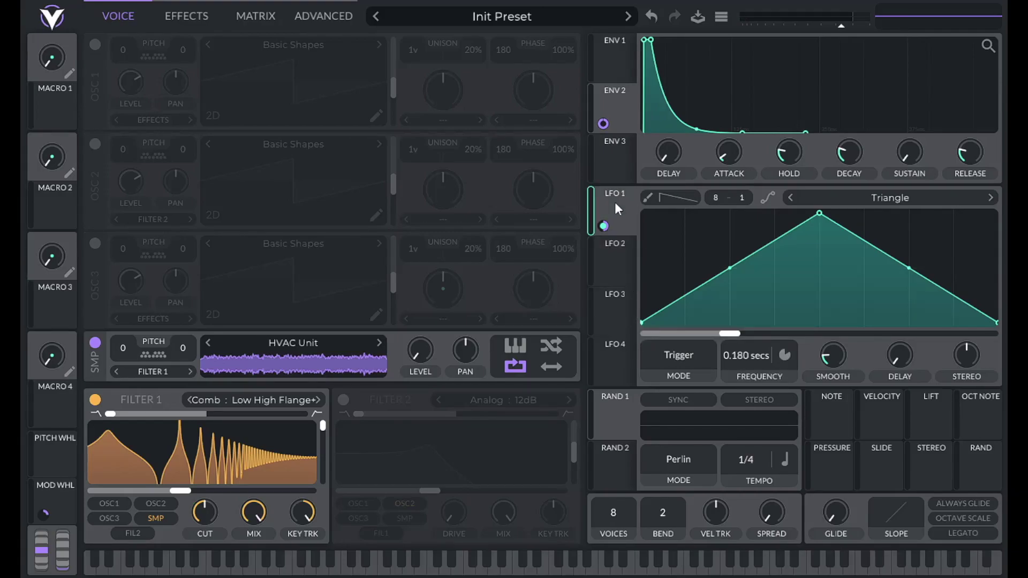
left_click(617, 263)
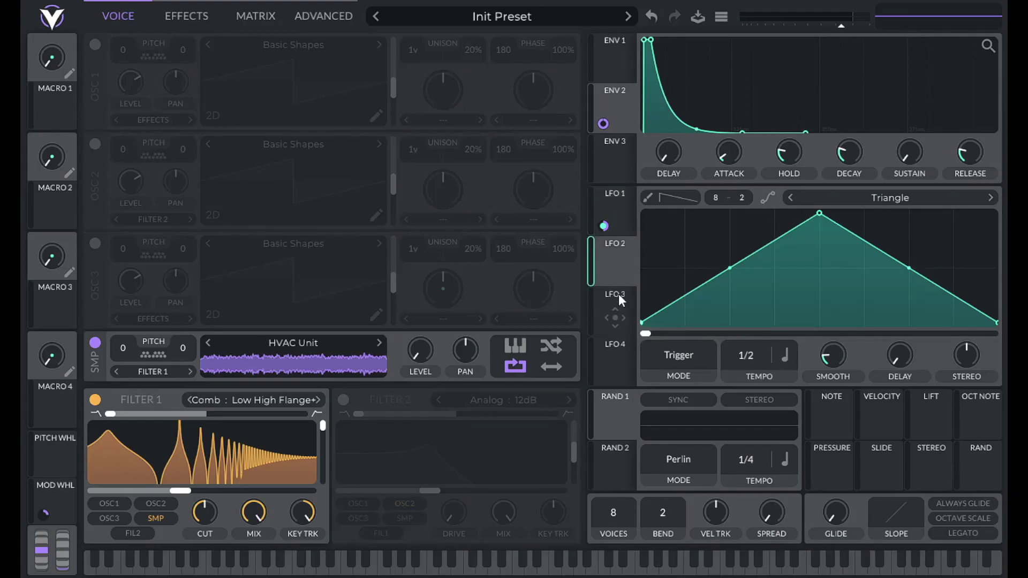
left_click(781, 355)
left_click(808, 383)
right_click(750, 369)
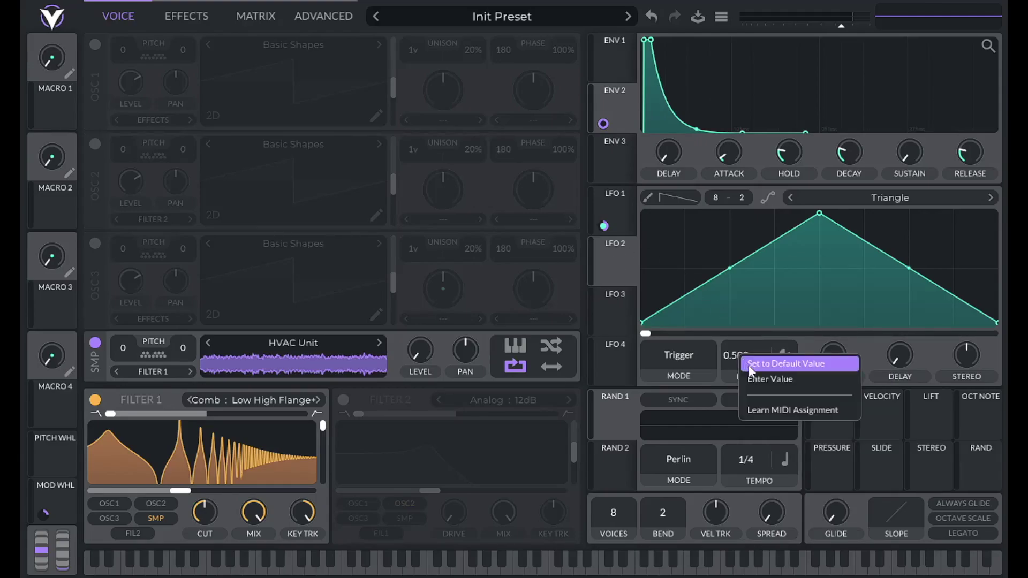
left_click(754, 383)
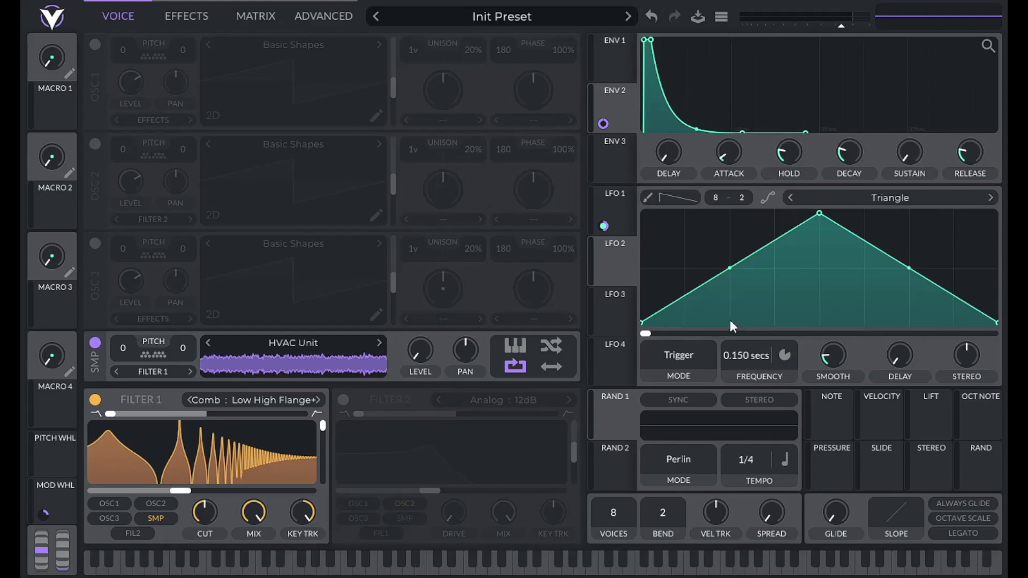
left_click_drag(605, 274, 808, 46)
left_click_drag(820, 214, 822, 269)
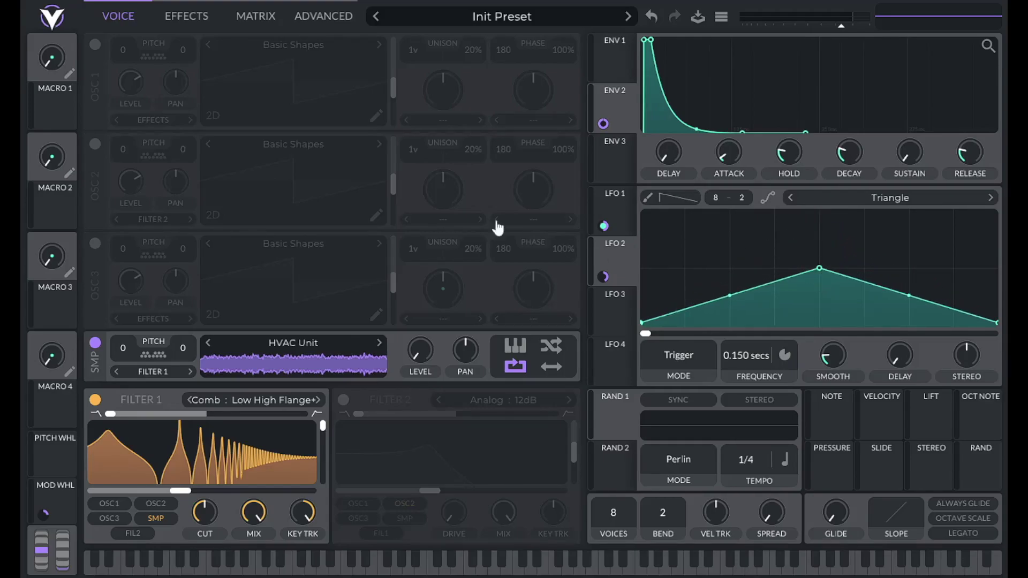
Assign Macro 1 to modulate LFO 2 with a modulation amount of 0.5.
mouse_move(607, 278)
left_click_drag(58, 109, 602, 277)
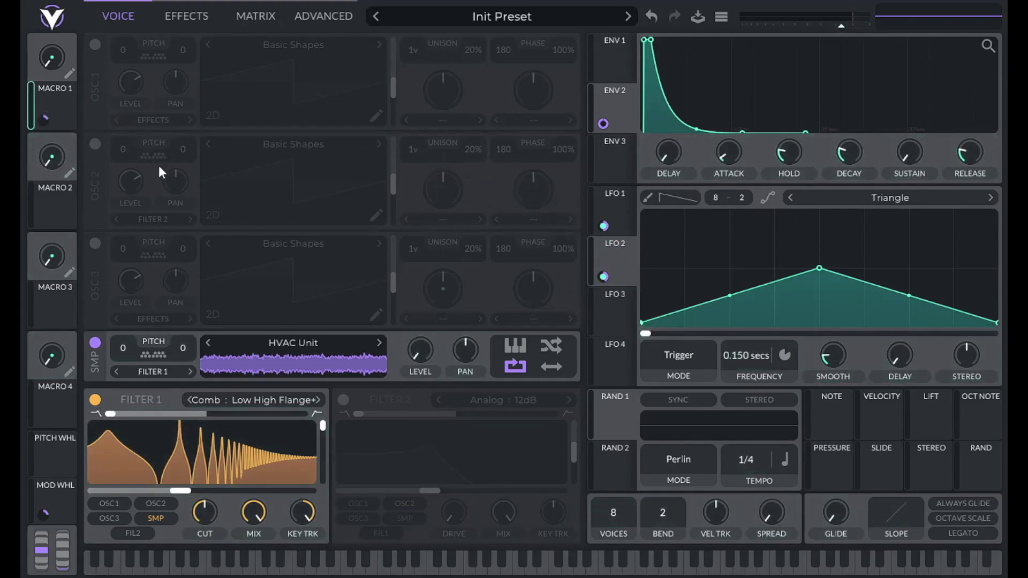
right_click(37, 125)
left_click(69, 228)
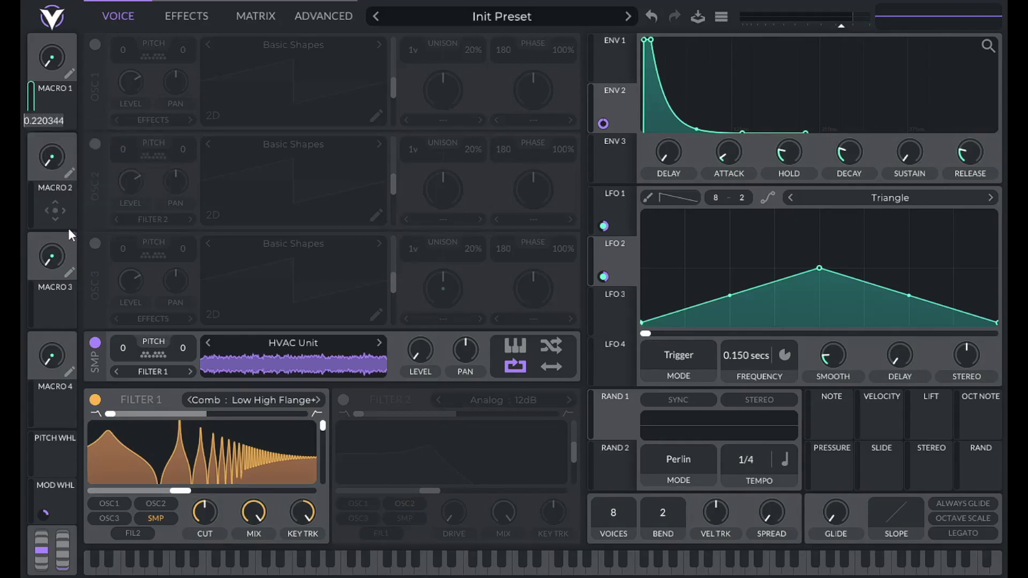
key("BackSpace")
type("0.5")
key("Return")
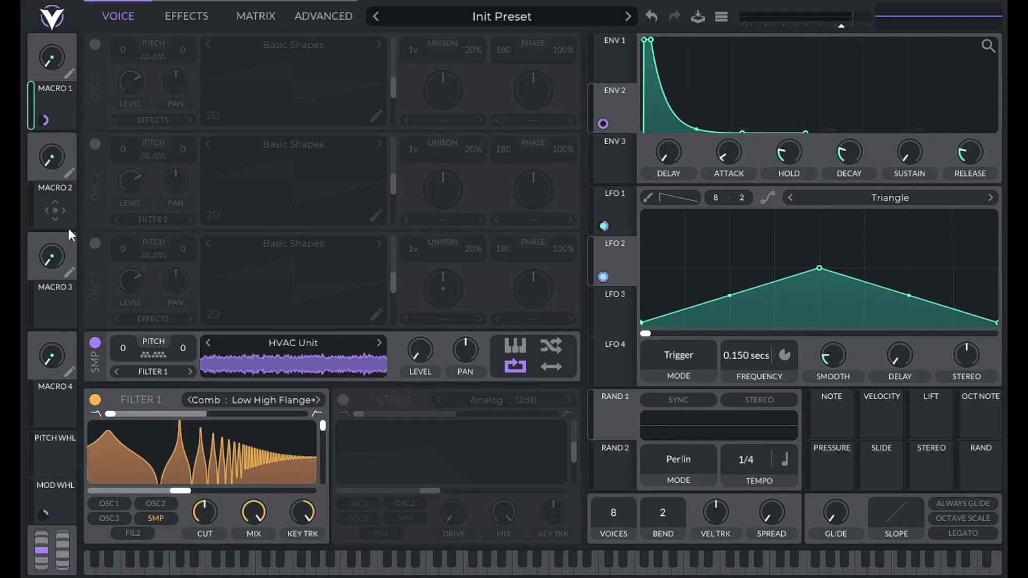
Enter an exact value for the Macro 1 knob and rename the macro TREMOLO.
right_click(47, 53)
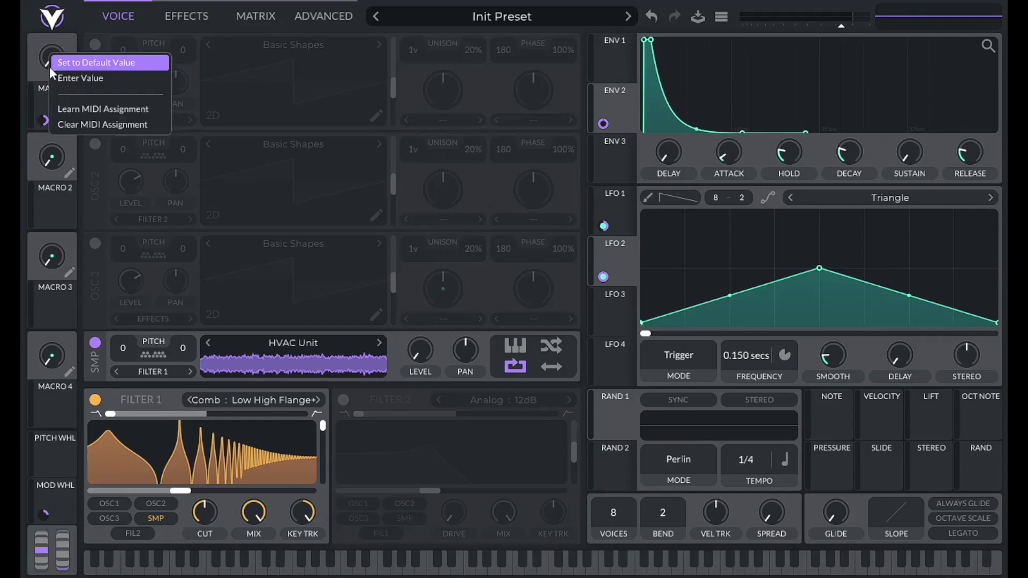
left_click(49, 75)
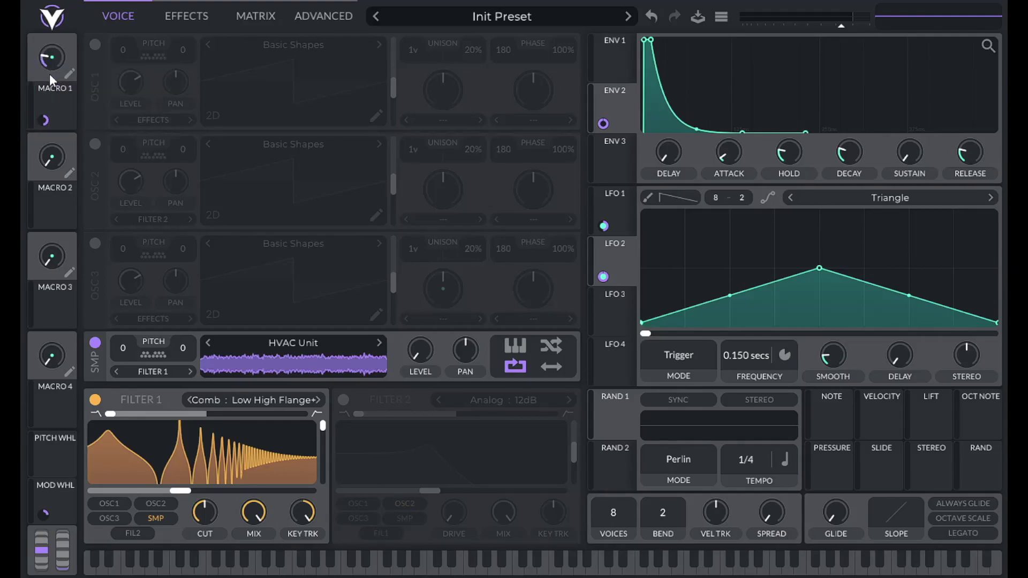
left_click(62, 80)
Enable Filter 2 as a resonance-free high-pass fed by Filter 1 instead of OSC2, with an entered cutoff.
left_click(343, 401)
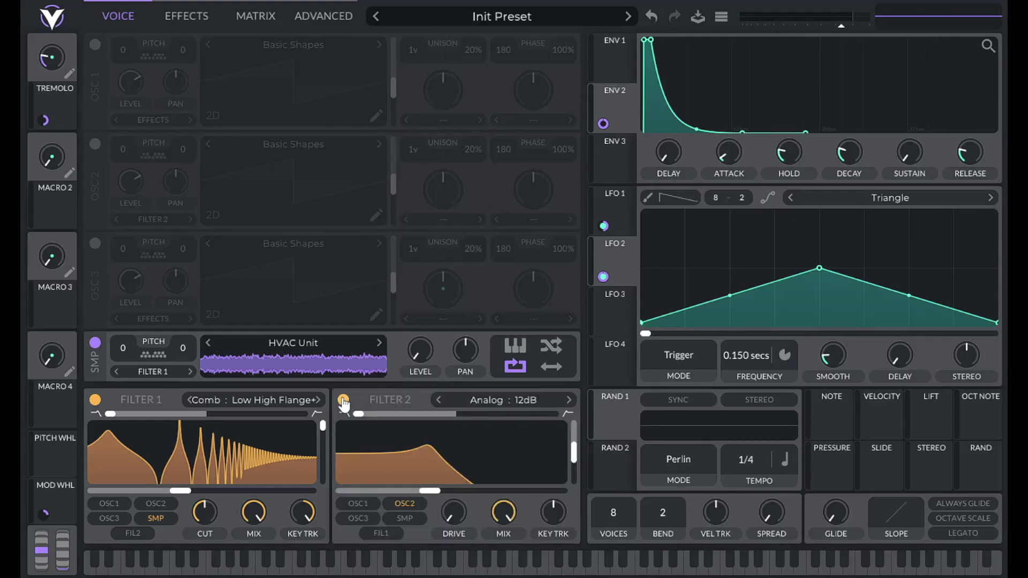
left_click_drag(358, 418, 599, 410)
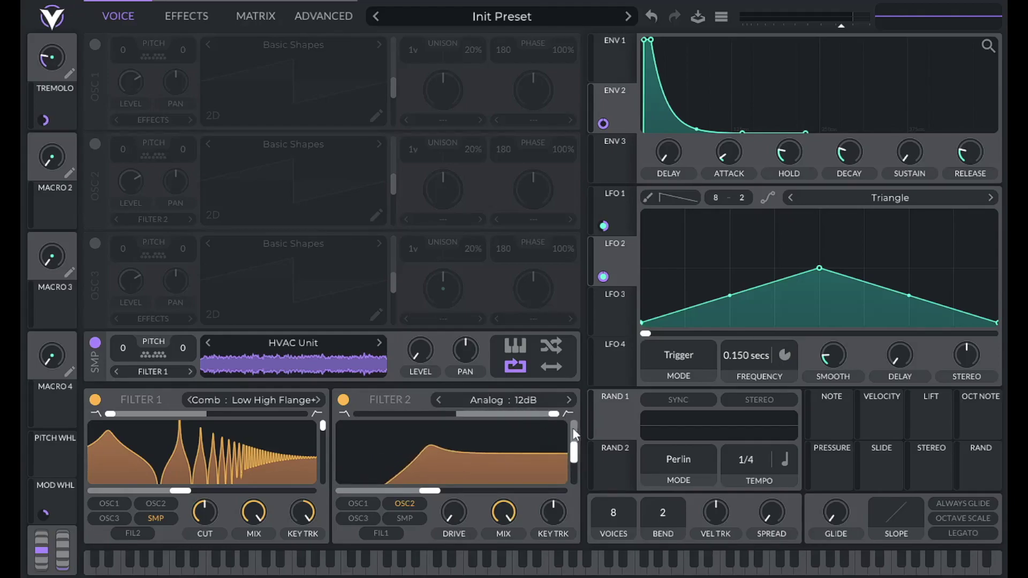
left_click_drag(573, 452, 554, 501)
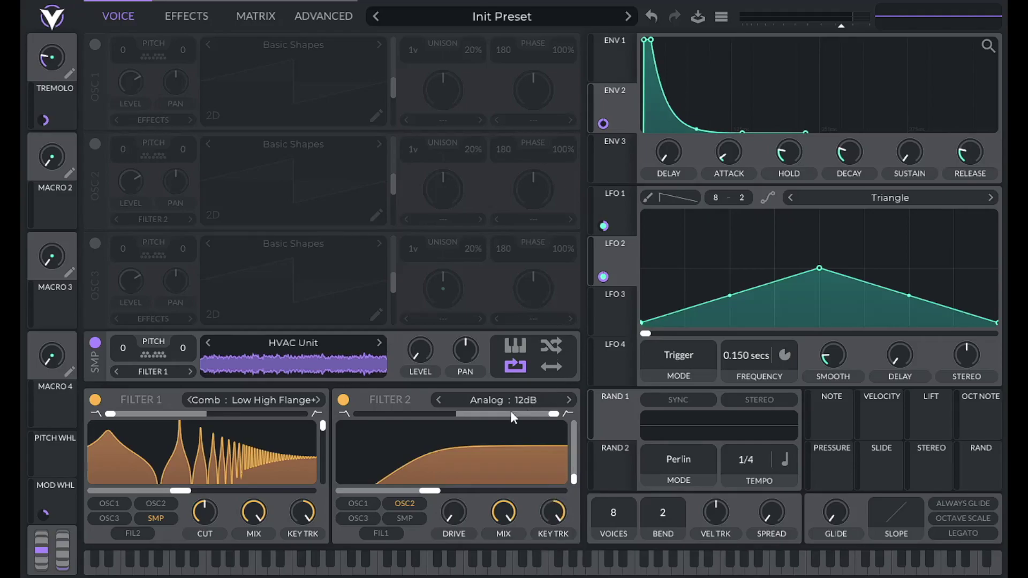
left_click(402, 504)
left_click(381, 534)
right_click(425, 490)
left_click(436, 516)
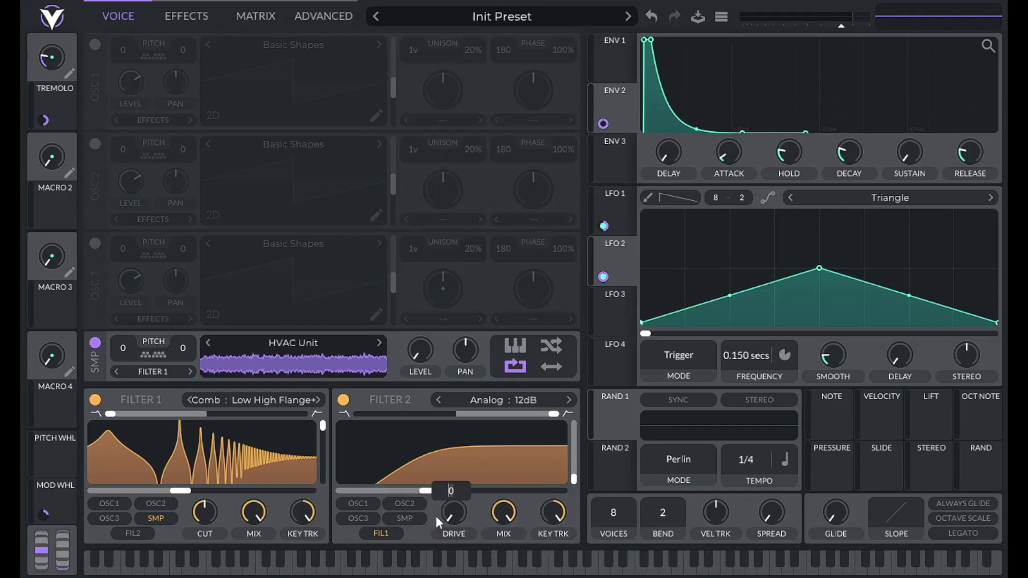
key("Return")
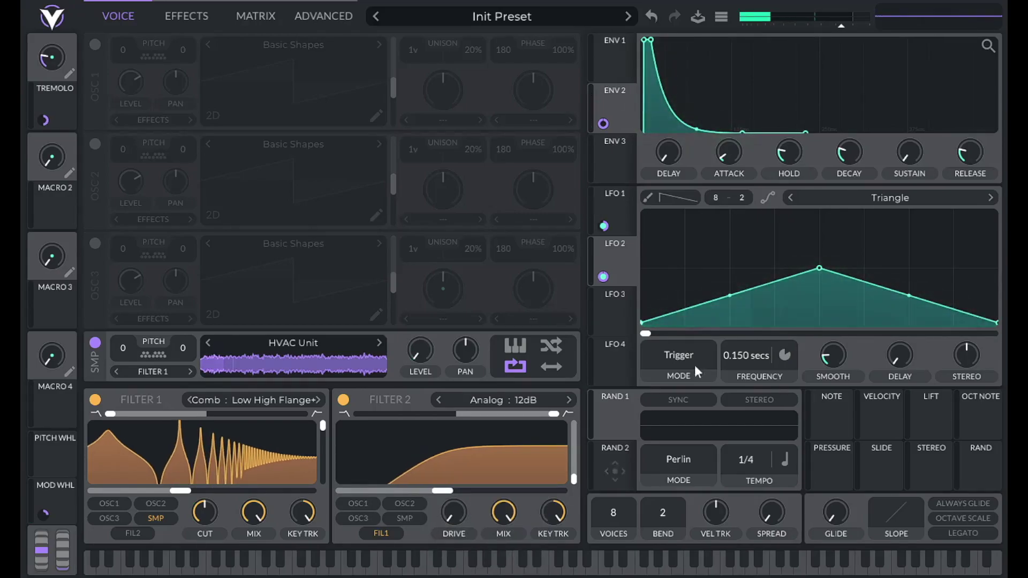
Raise the master volume to -2.393 dB.
mouse_move(844, 27)
left_click_drag(843, 28, 847, 28)
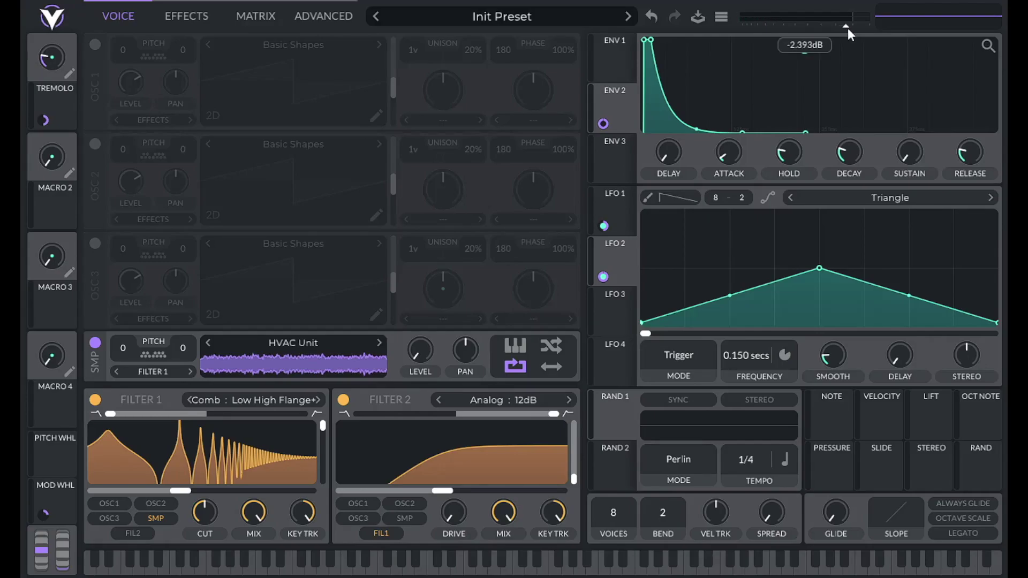
left_click(171, 23)
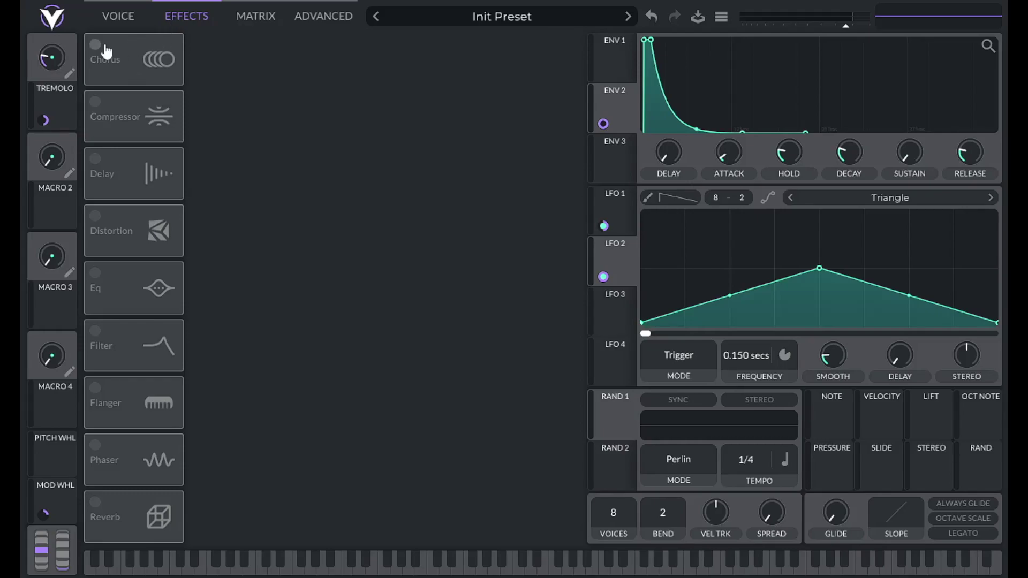
Switch on the Filter effect, remove its resonance, and set its cutoff to 24.
left_click(97, 340)
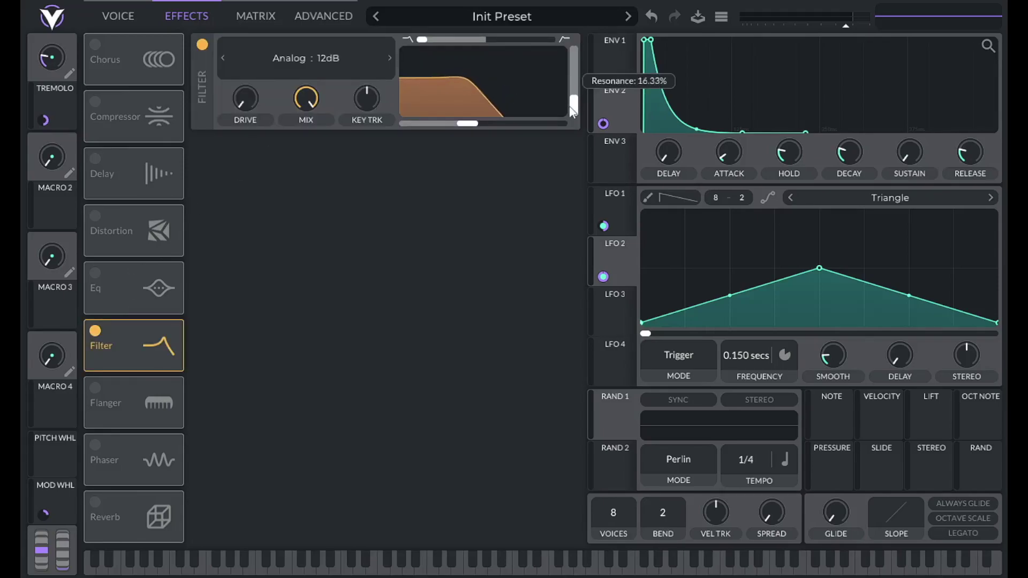
left_click_drag(571, 110, 570, 140)
right_click(464, 124)
left_click(487, 142)
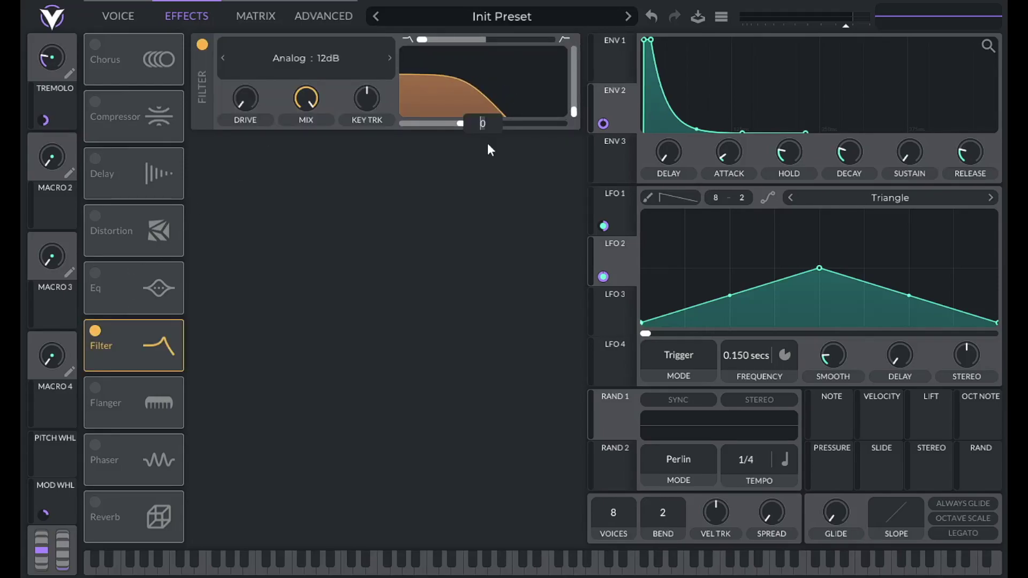
type("24")
key("Return")
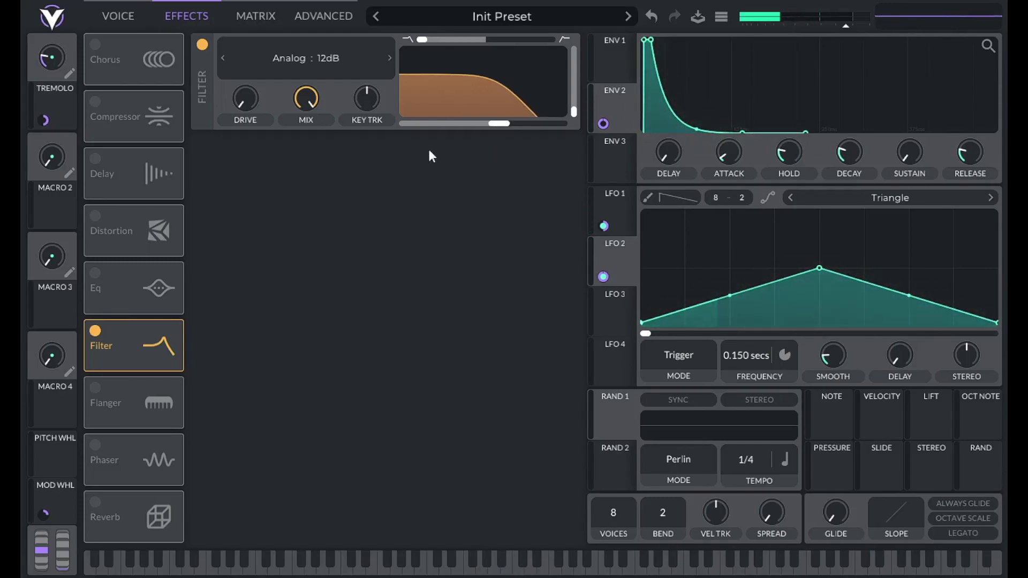
Enable Distortion and reorder the effects chain with Filter first and Distortion second.
left_click(97, 217)
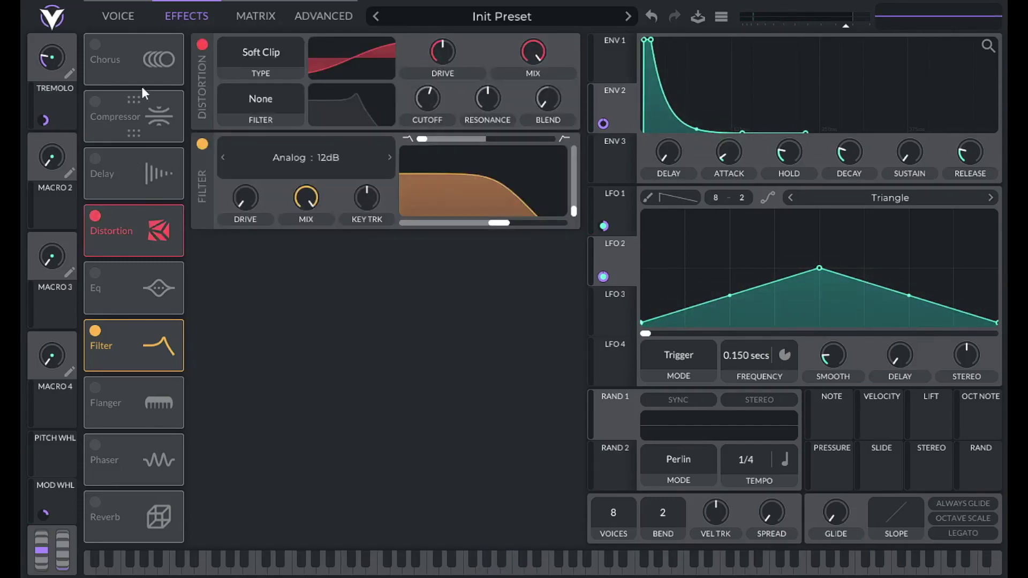
left_click_drag(142, 343, 133, 113)
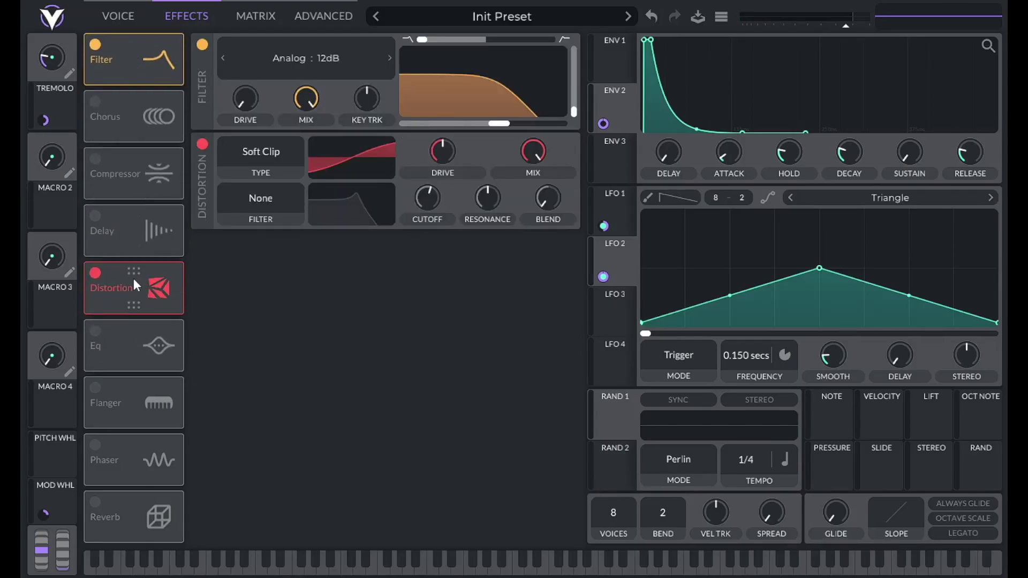
left_click_drag(133, 278, 140, 113)
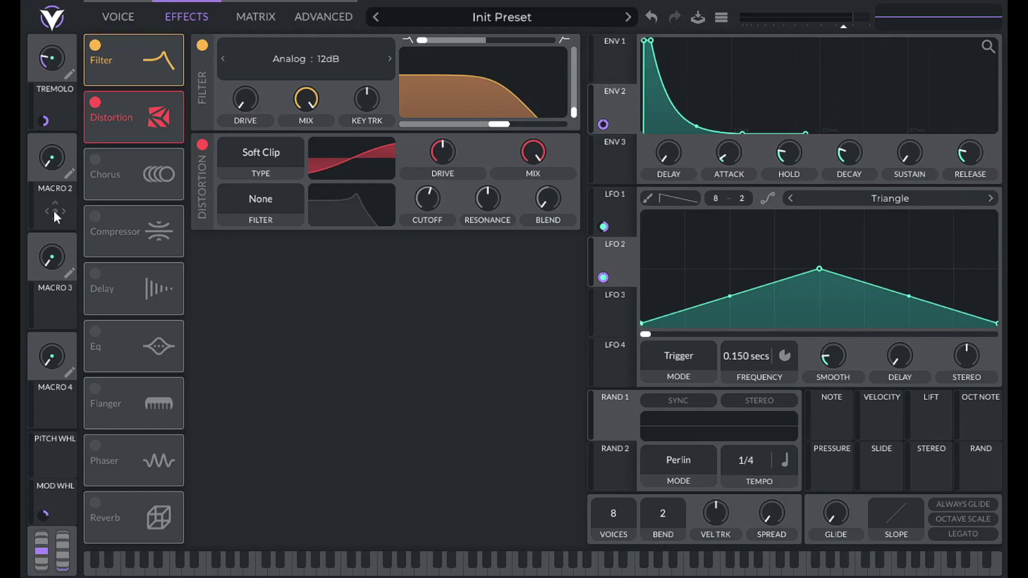
Assign Macro 2 to the distortion drive and set Macro 2 to 0.395.
left_click_drag(60, 201, 443, 151)
right_click(50, 158)
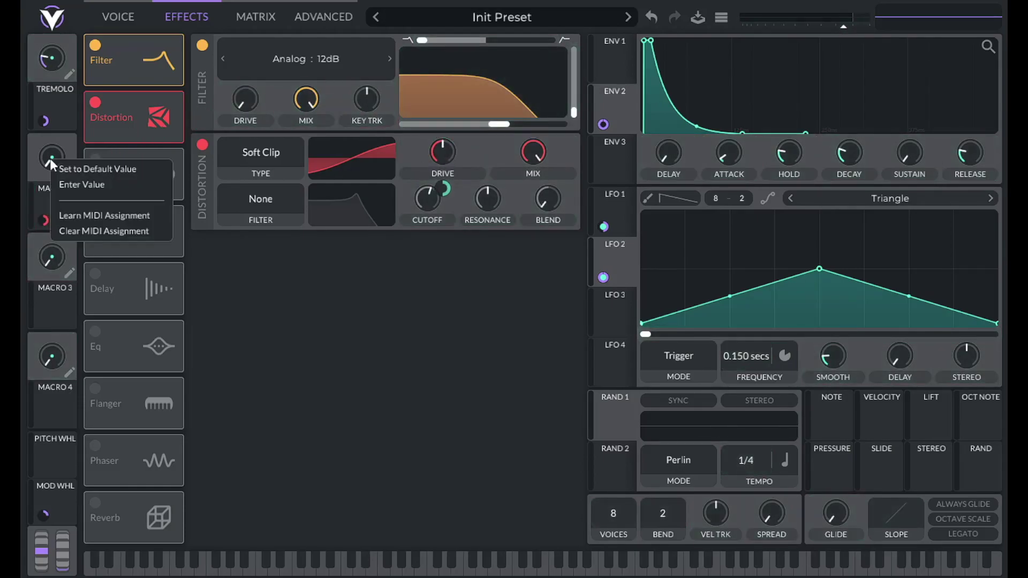
left_click(63, 184)
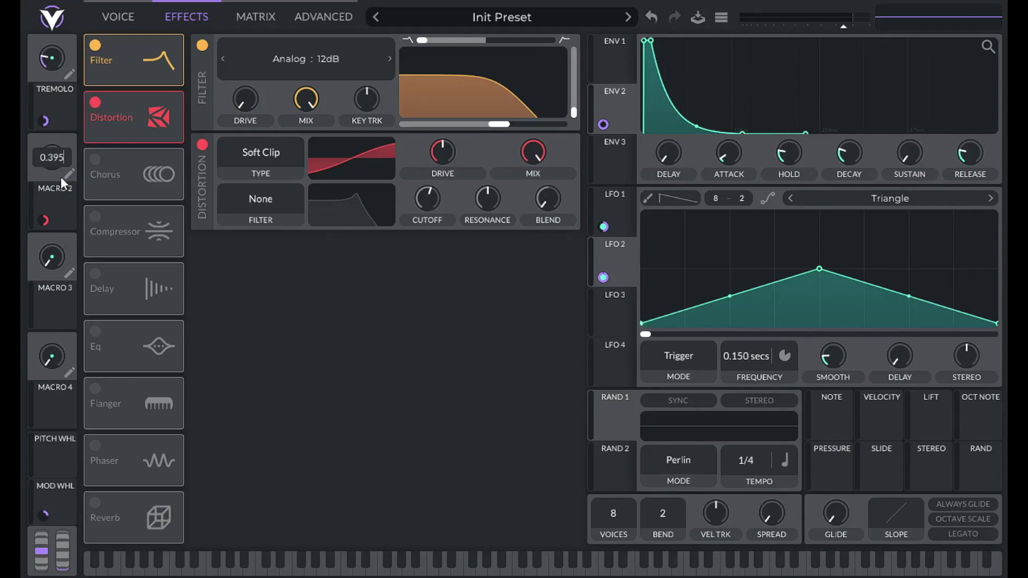
key("Return")
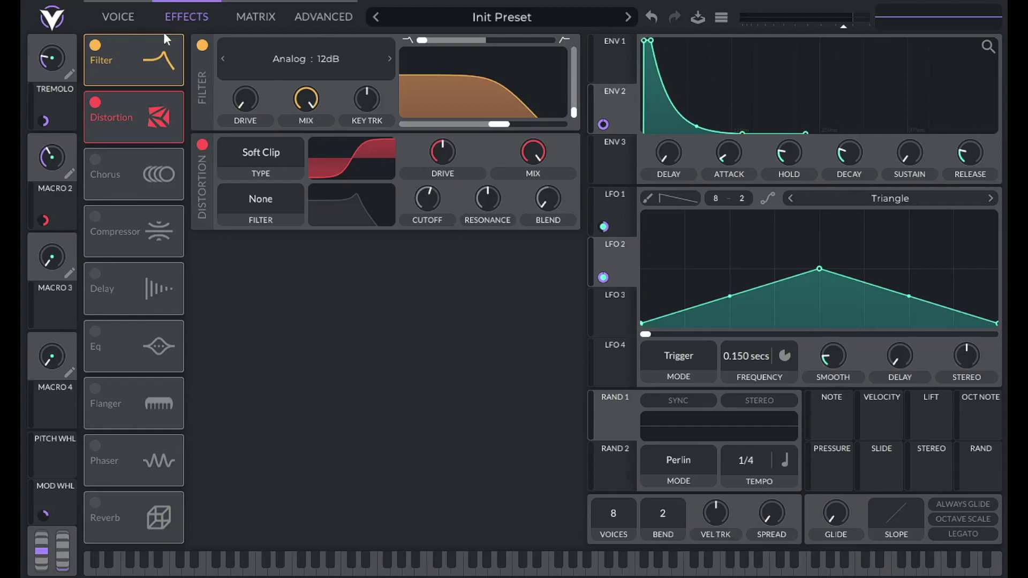
Set the distortion filter to Post with lower resonance and cutoff 119, and enable the Multiband Compressor.
mouse_move(142, 65)
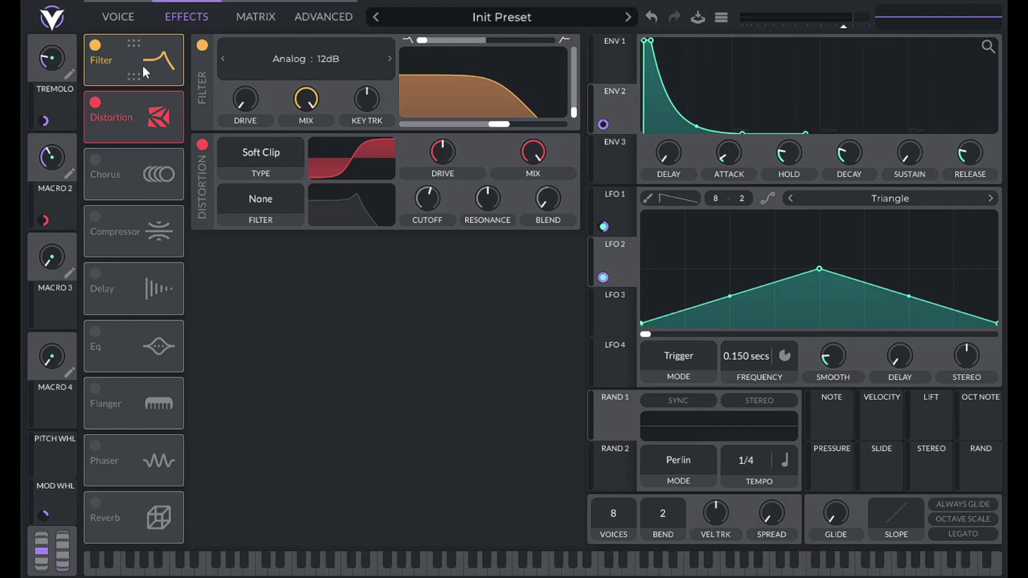
left_click(250, 199)
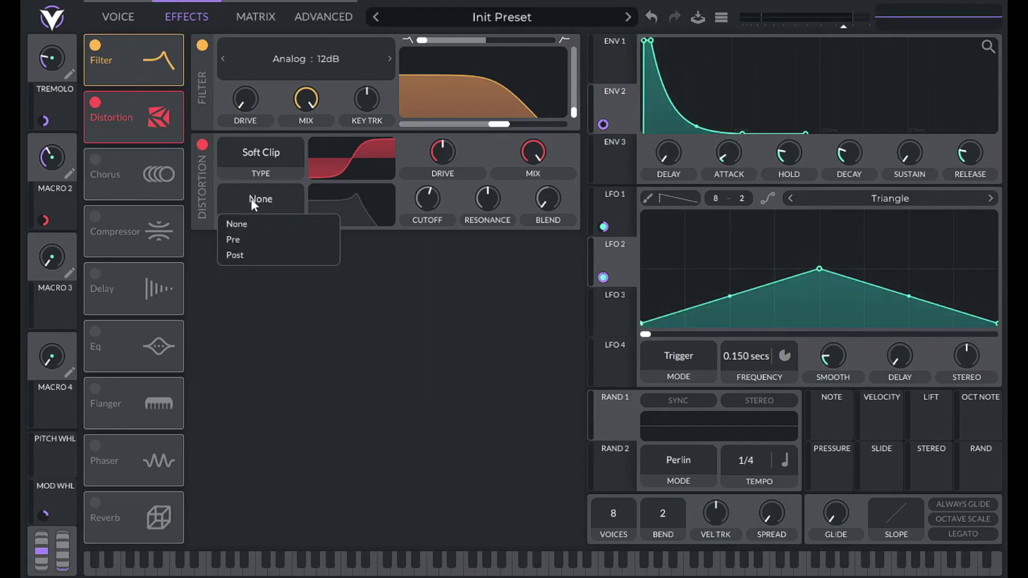
left_click(245, 255)
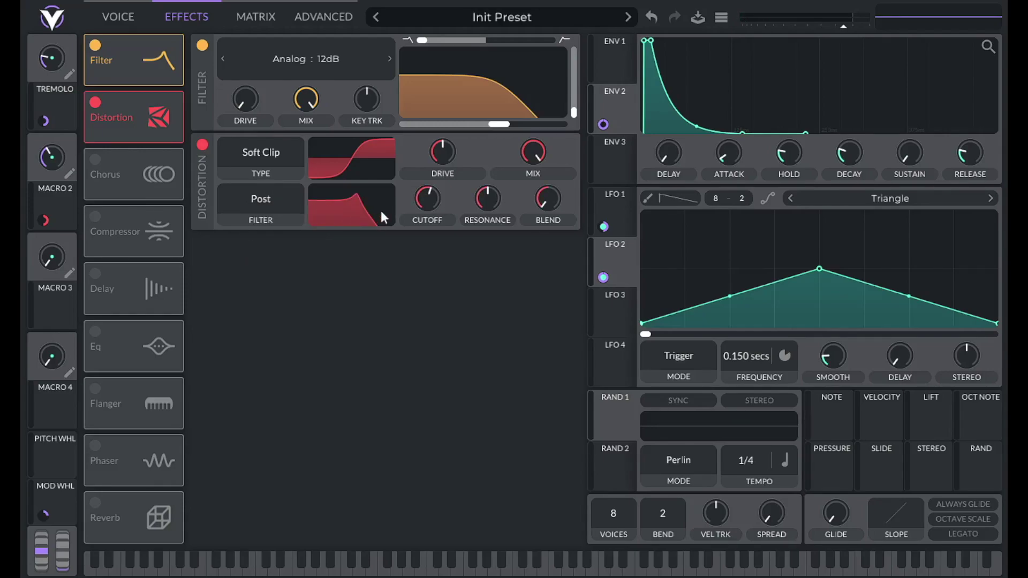
left_click_drag(493, 199, 475, 305)
right_click(423, 206)
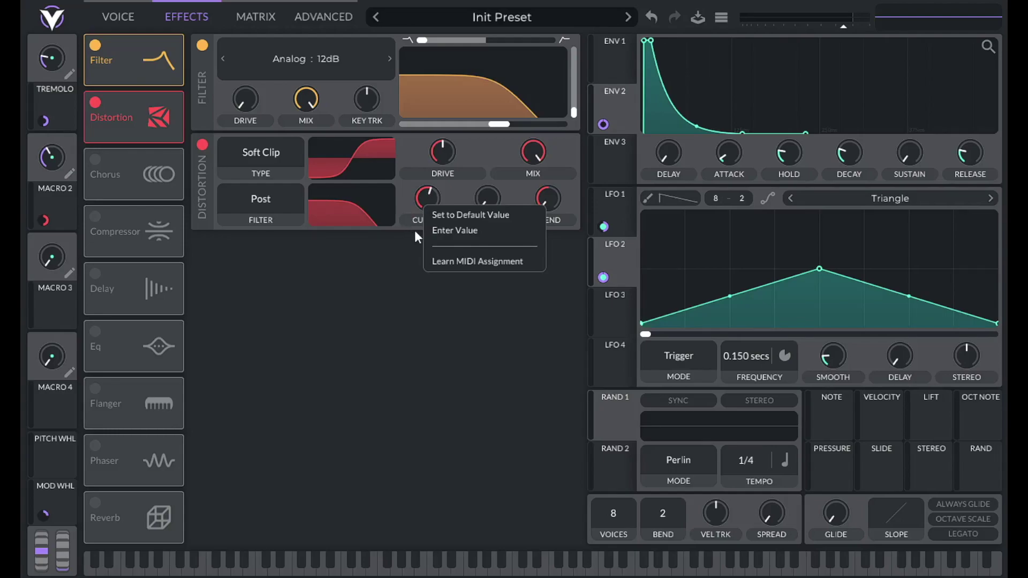
left_click(431, 231)
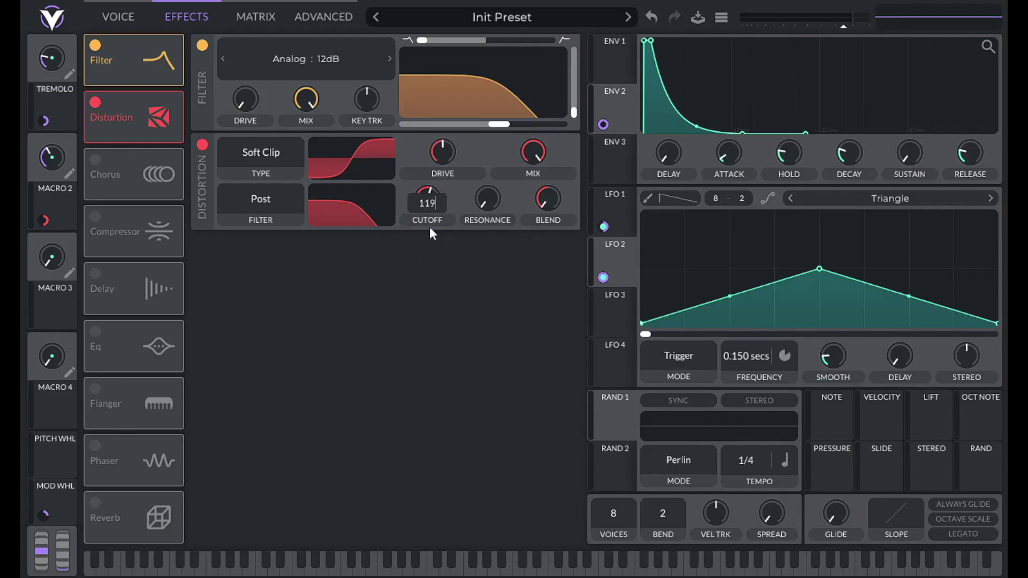
key("Return")
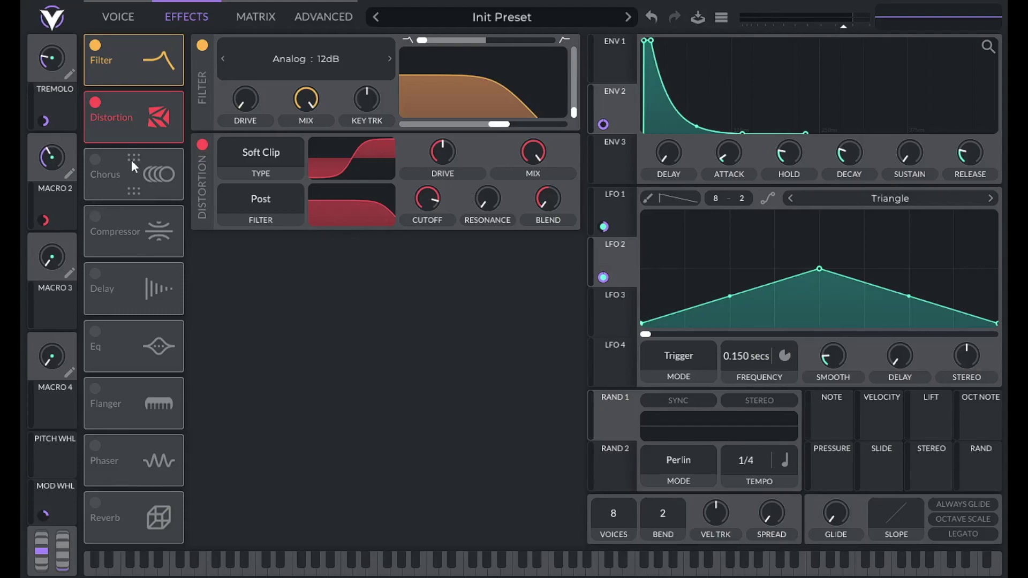
left_click(95, 217)
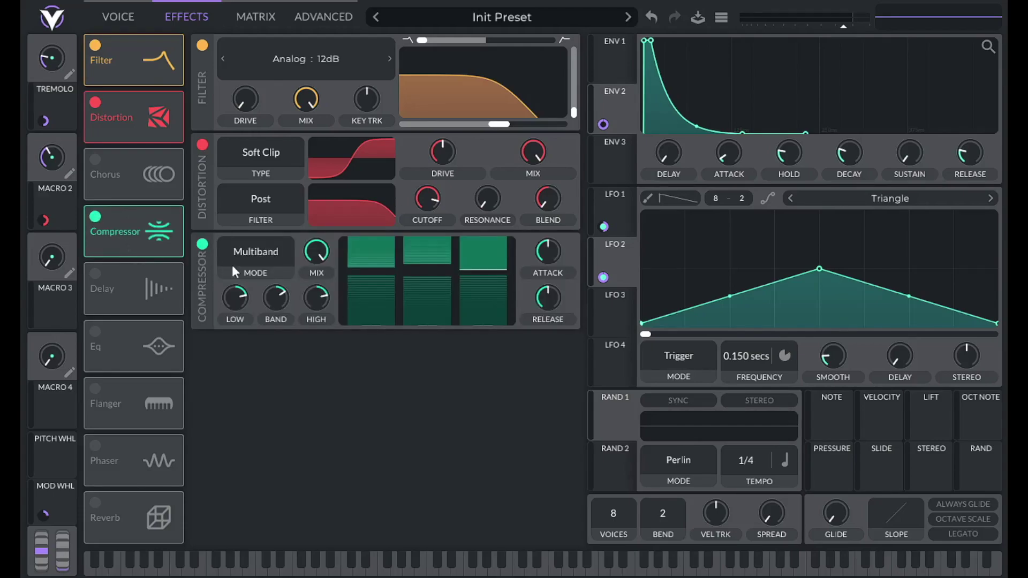
Enter an exact value for the compressor's low band and drag the lower band thresholds.
right_click(234, 299)
left_click(253, 320)
mouse_move(379, 294)
left_mouse_down()
mouse_move(379, 303)
mouse_move(480, 301)
left_mouse_up()
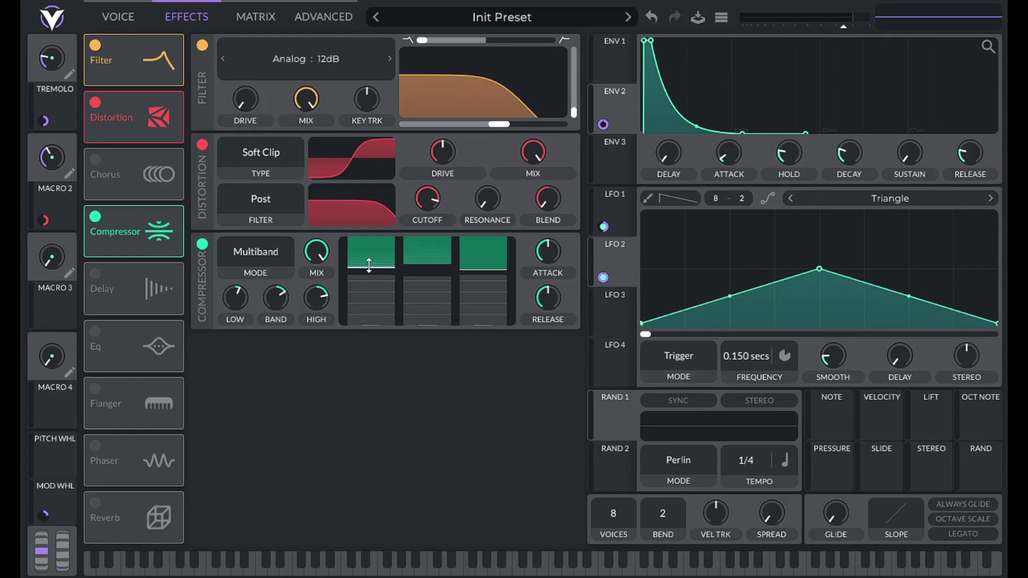
Lower the low, mid and high thresholds to -35.5, -35.0 and -42.5 dB, and raise master volume slightly.
left_click_drag(369, 266, 373, 287)
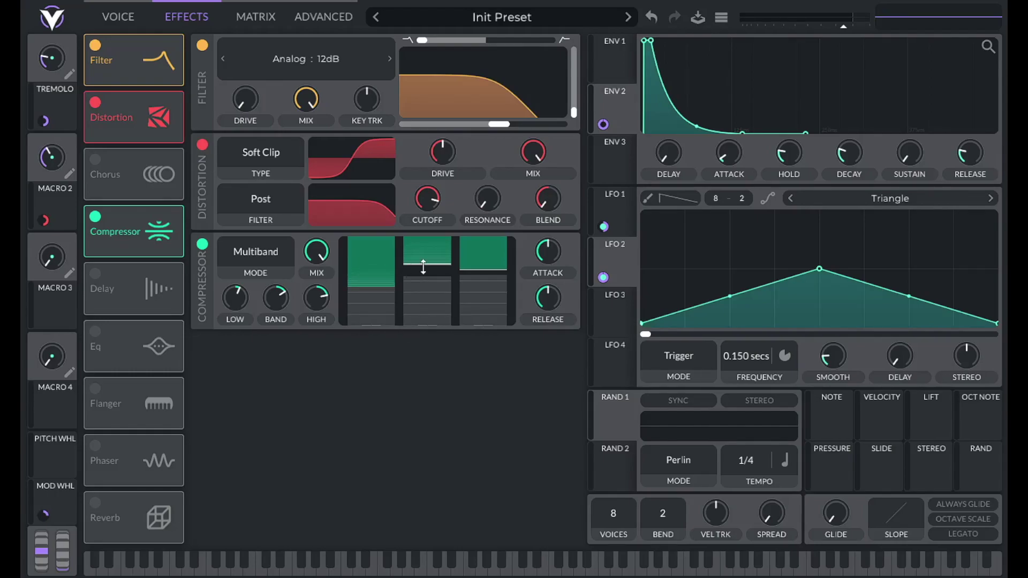
left_click_drag(422, 267, 422, 279)
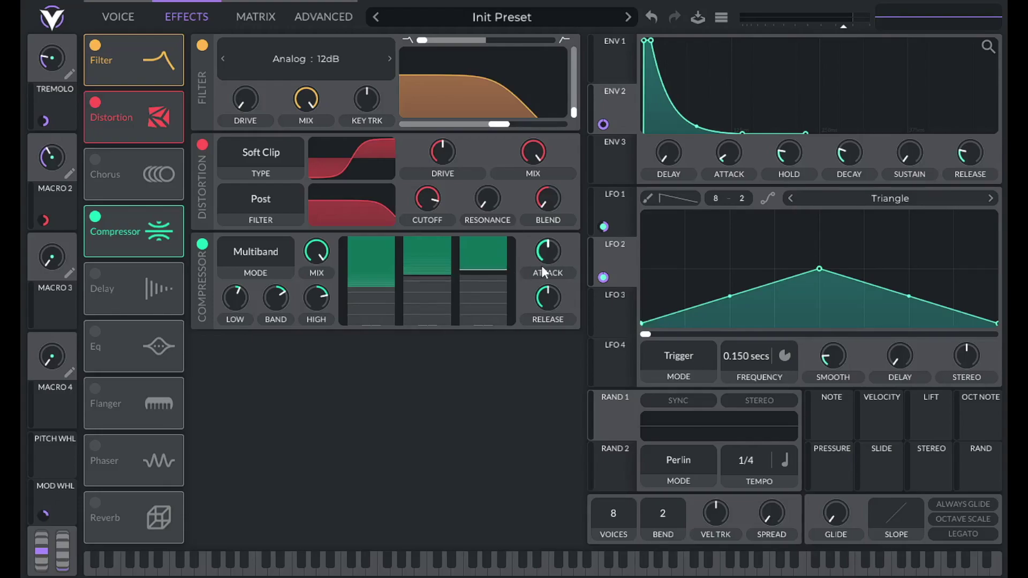
left_click_drag(488, 268, 487, 282)
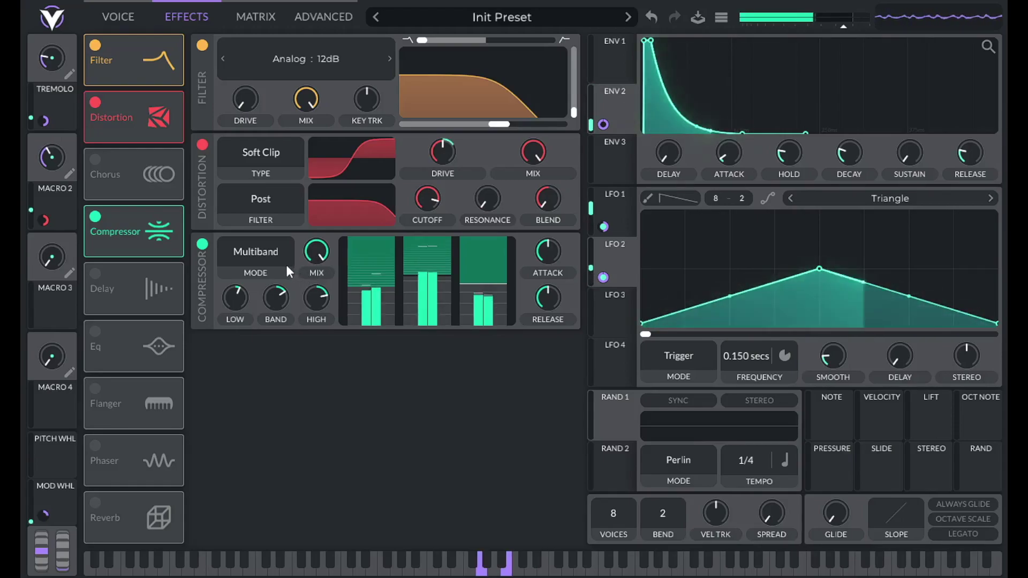
left_click_drag(839, 30, 846, 28)
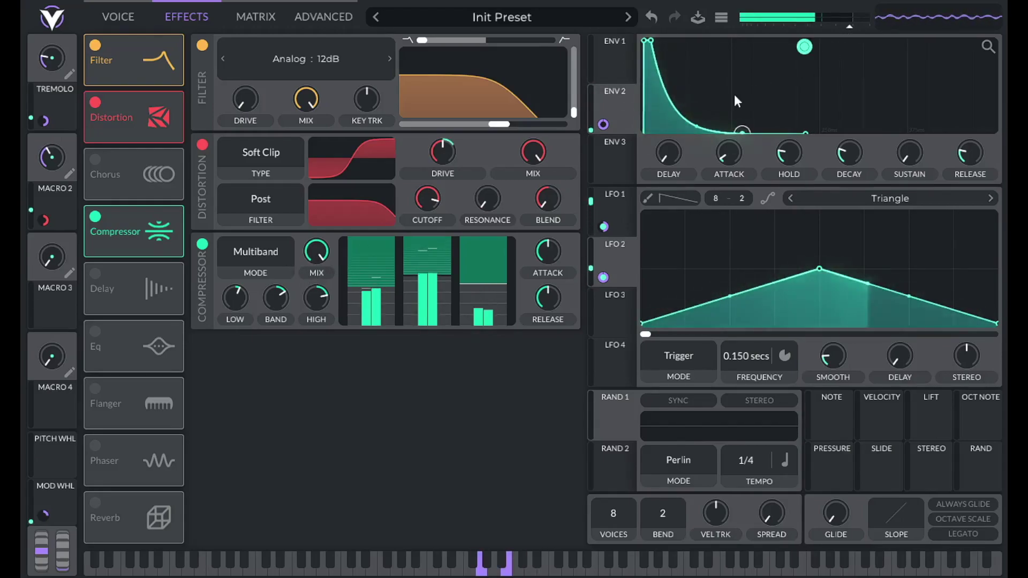
Enter an exact compressor mix value and nudge the low band threshold up to -44.3 dB.
right_click(316, 254)
left_click(320, 276)
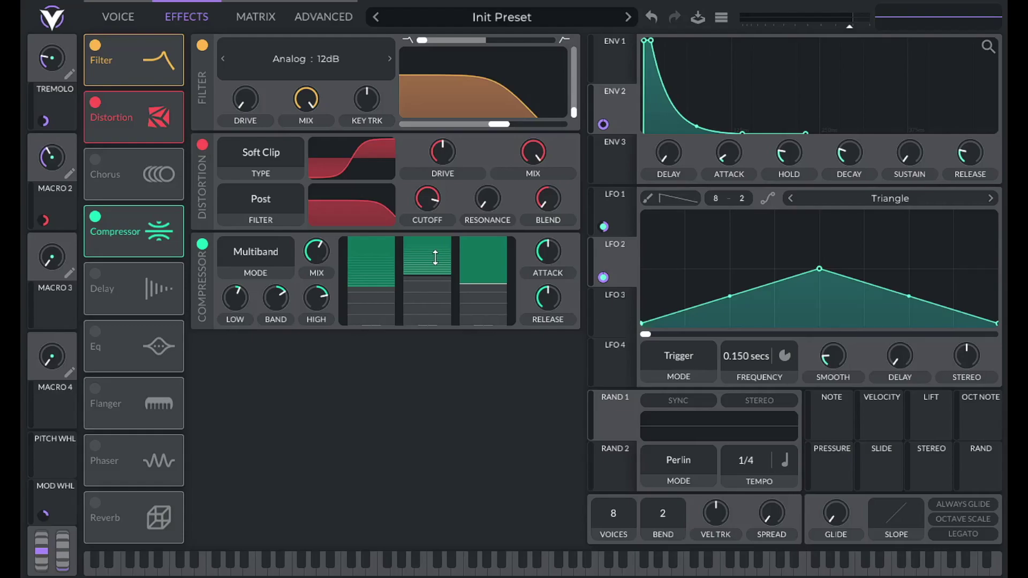
mouse_move(367, 284)
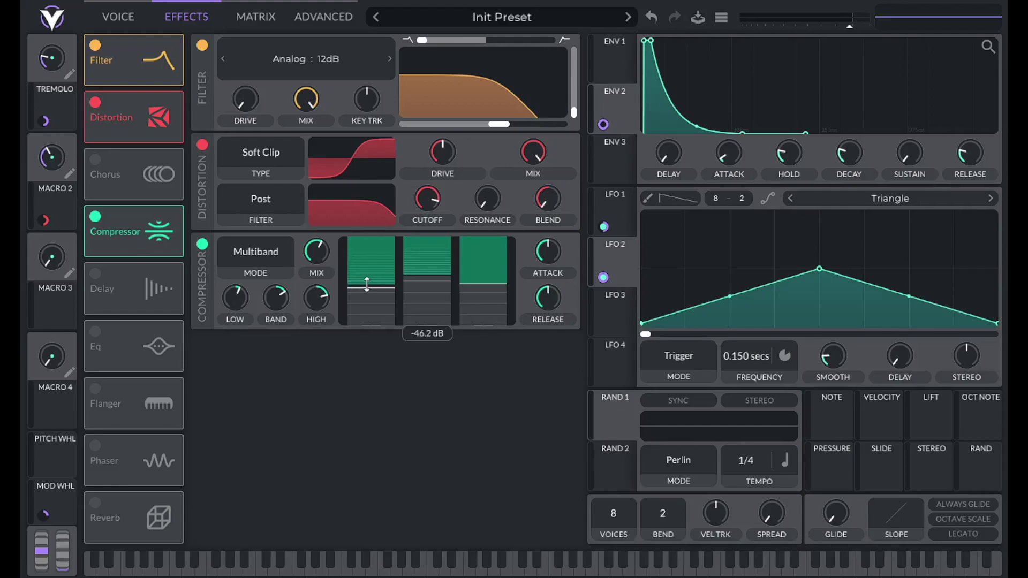
left_click_drag(367, 284, 367, 283)
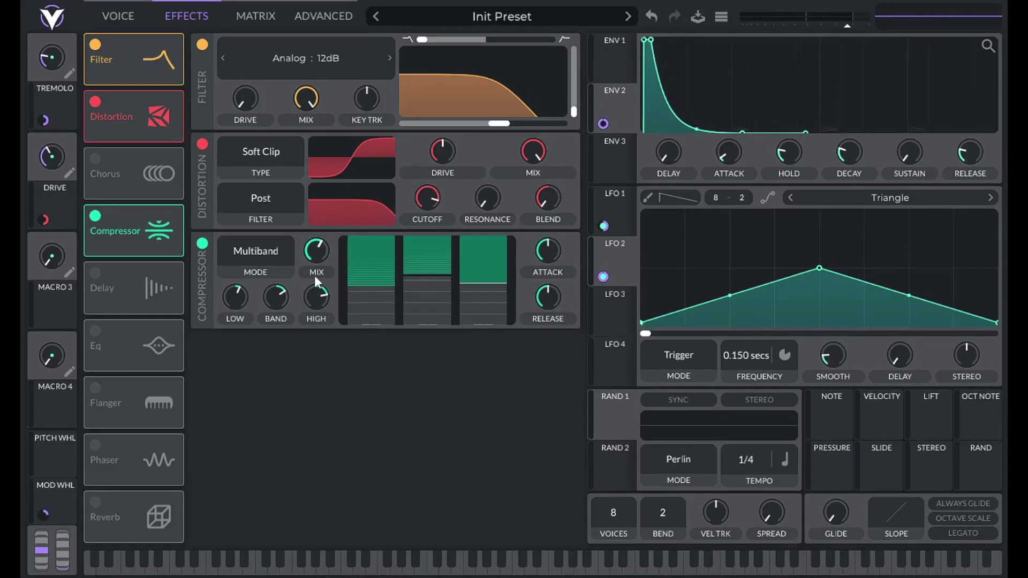
On the Voice page, set Filter 1 cutoff to 33 and route velocity to modulate it.
left_click(115, 15)
mouse_move(886, 405)
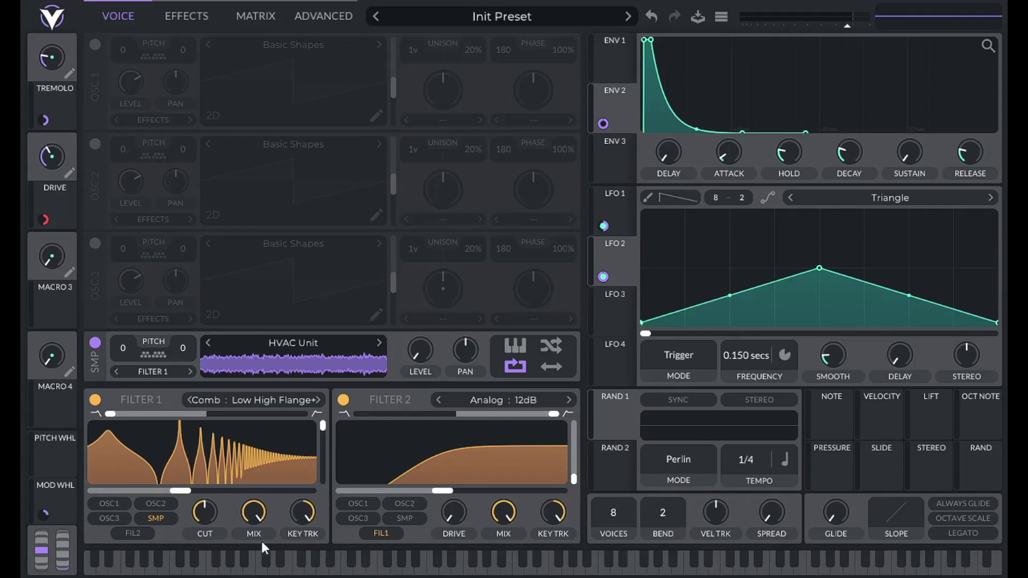
right_click(203, 512)
left_click(207, 533)
key("Return")
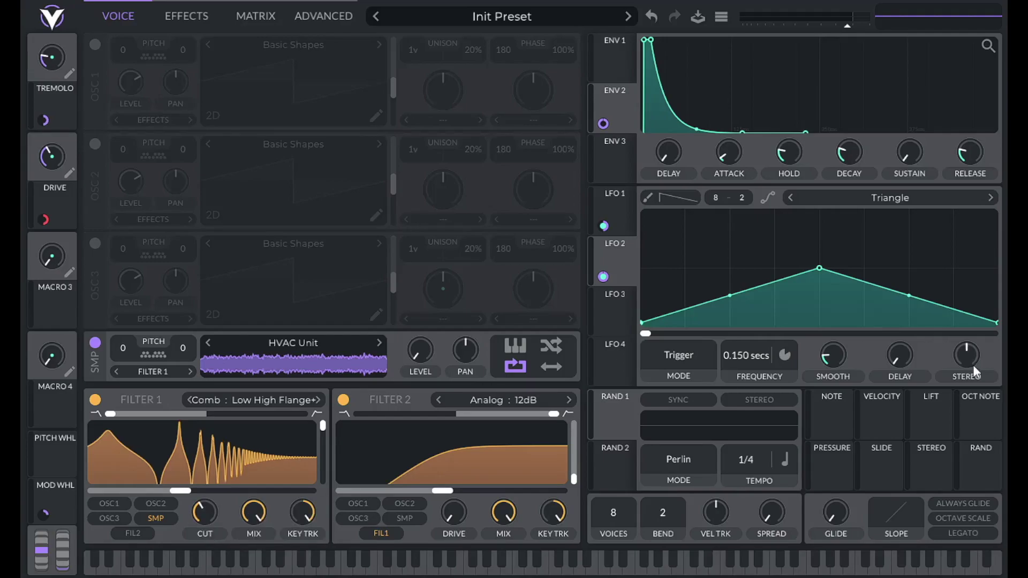
left_click_drag(891, 415, 204, 512)
right_click(867, 427)
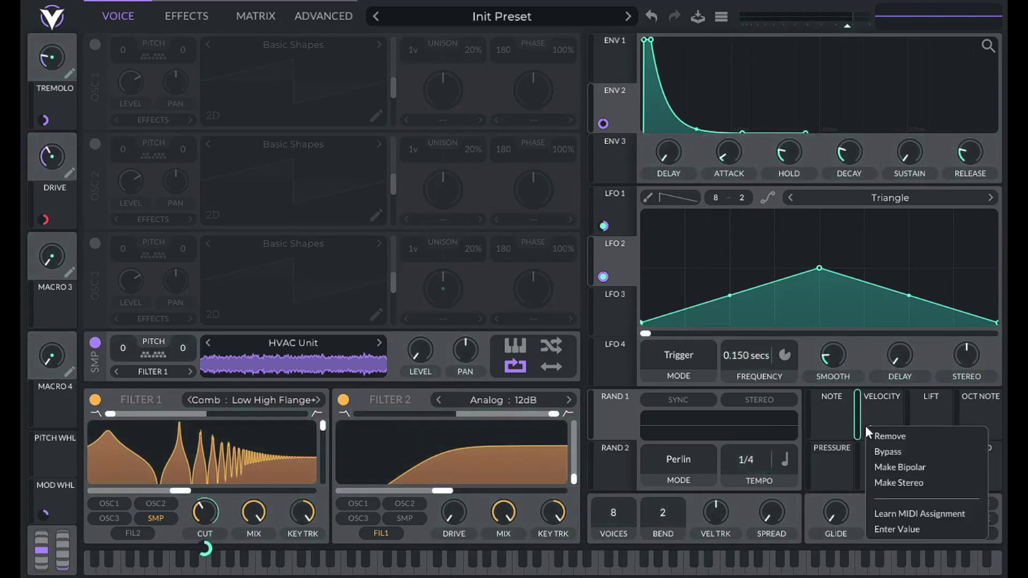
left_click(889, 524)
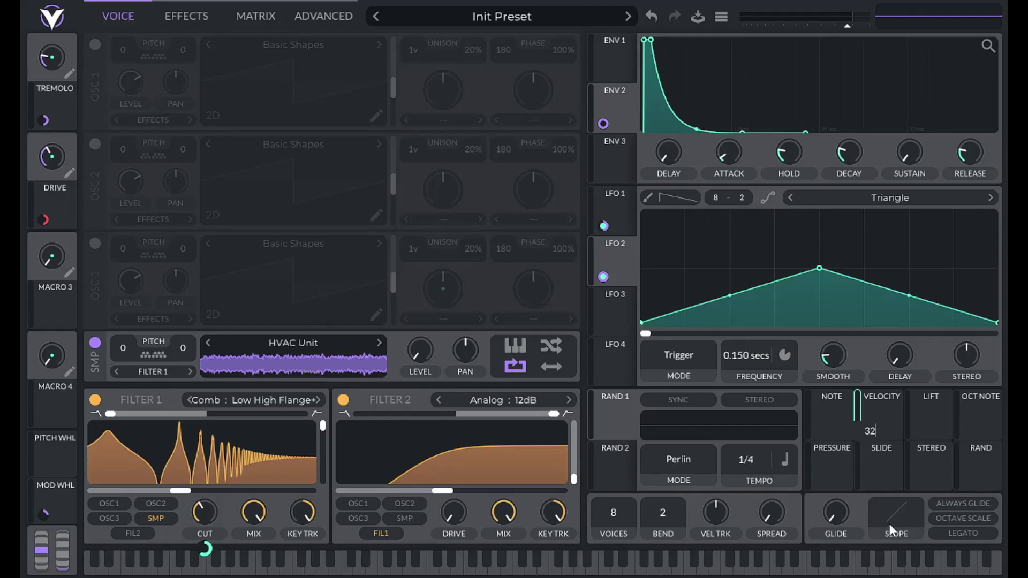
key("Return")
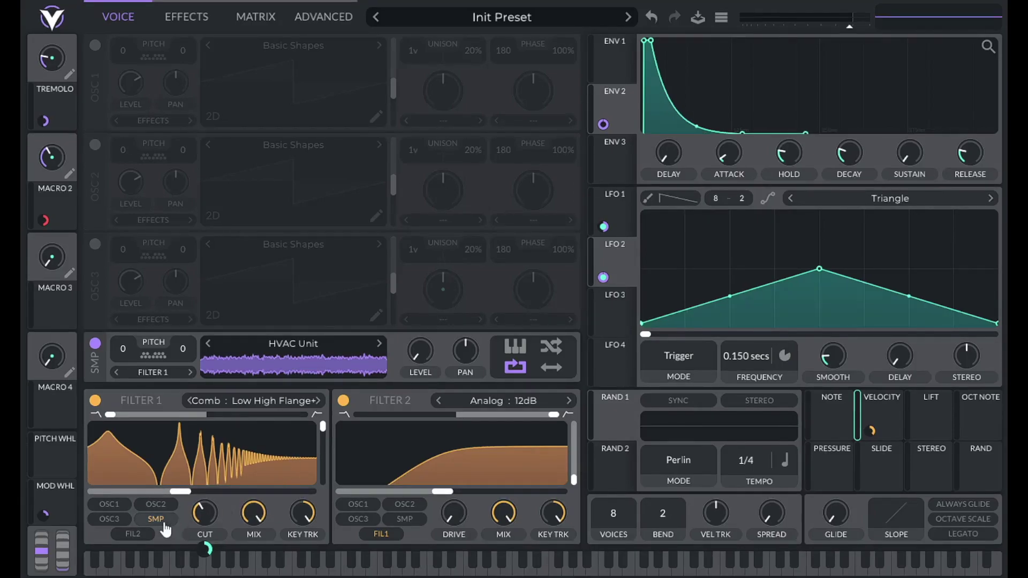
Set Filter 1's blend to 0.4 and have velocity modulate it by -0.3.
right_click(180, 491)
left_click(200, 513)
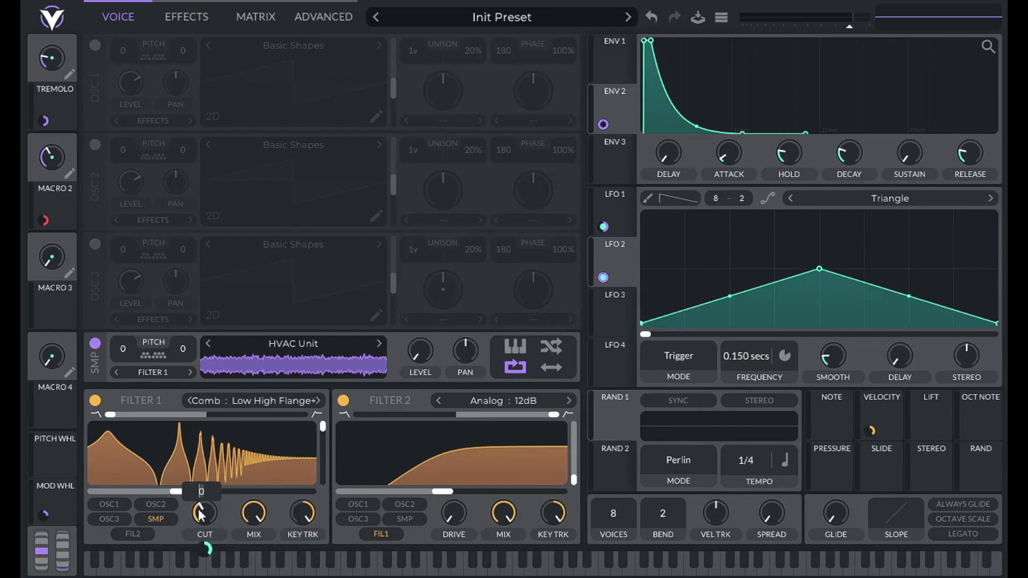
type("0.4")
key("Return")
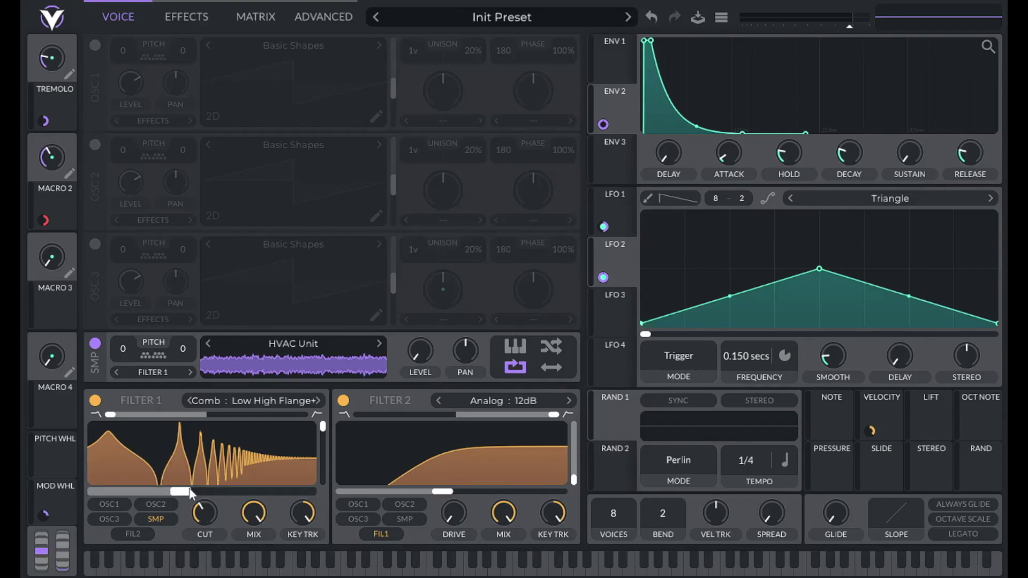
left_click_drag(885, 424, 177, 491)
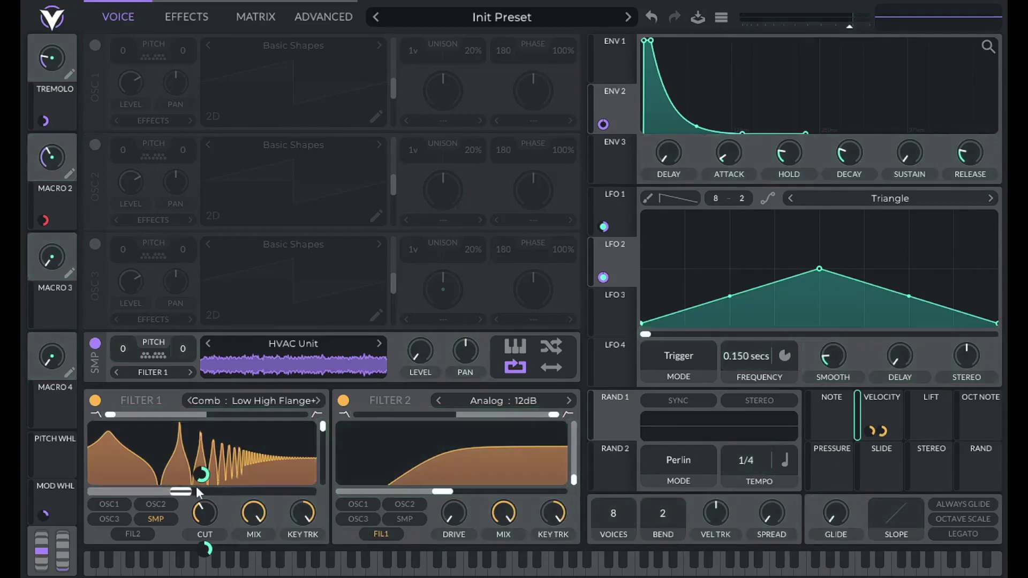
right_click(883, 431)
left_click(915, 536)
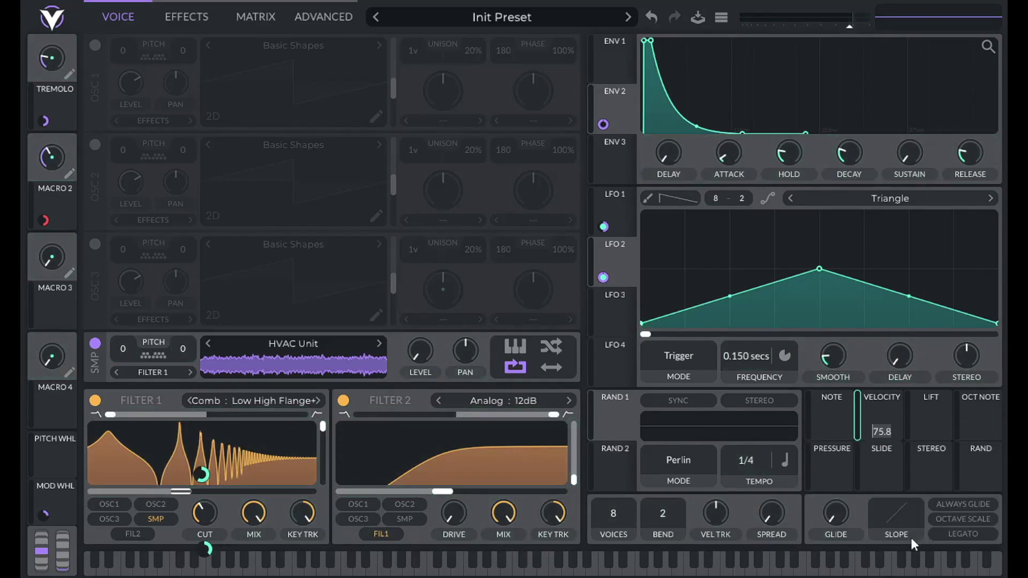
type("-0.3")
key("Return")
mouse_move(208, 482)
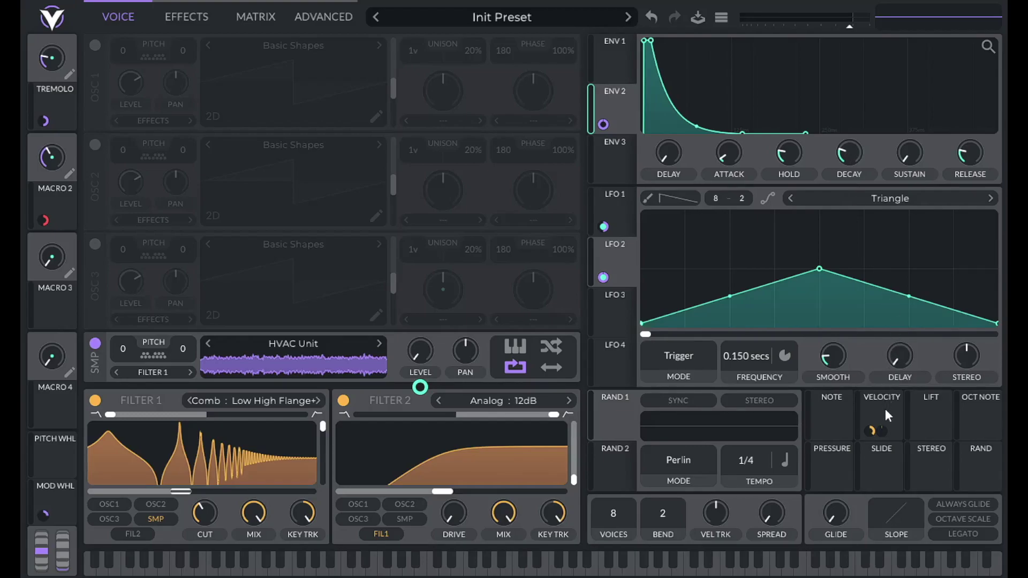
Route velocity to Envelope 2's decay at 0.225 and add a modulator to the sample's level.
left_click_drag(883, 383, 850, 155)
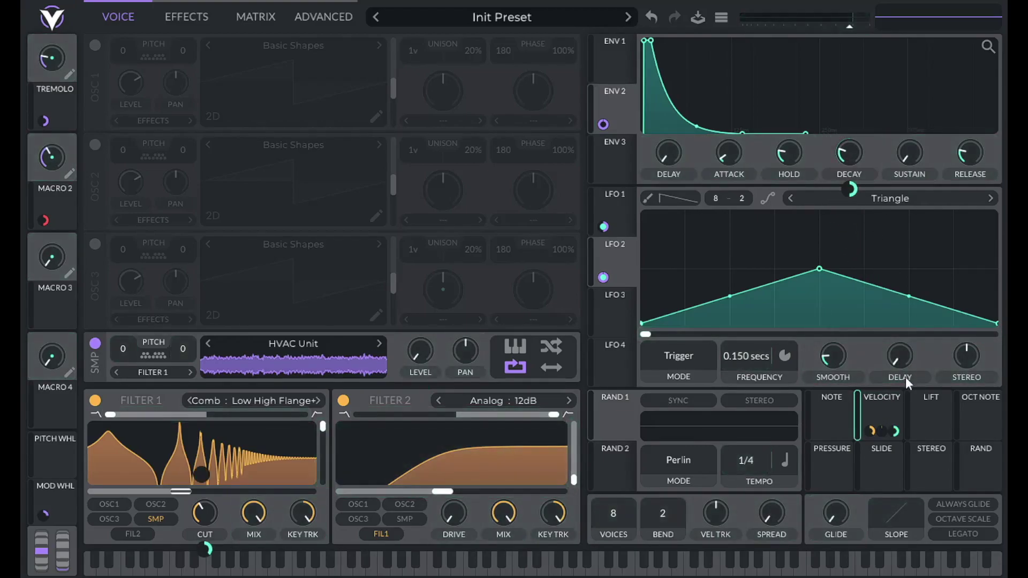
right_click(898, 432)
left_click(846, 531)
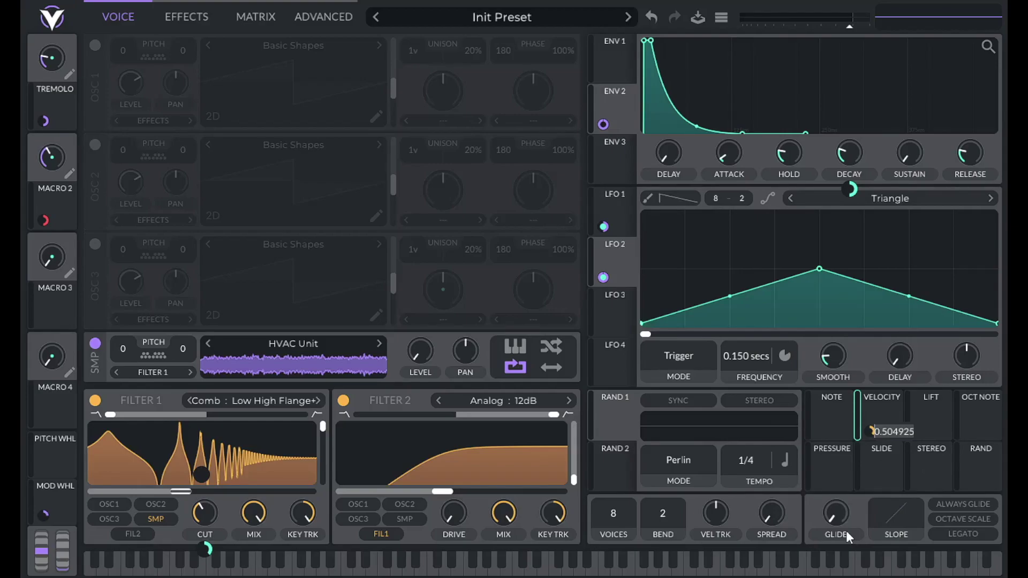
type("0.225")
key("Return")
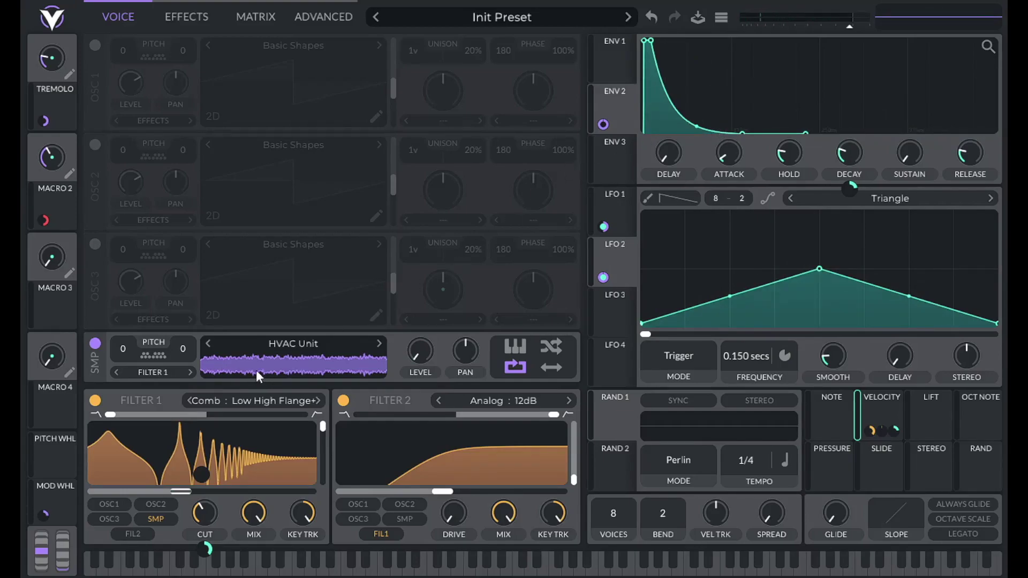
left_click_drag(622, 368, 426, 353)
Turn Filter 1's mix down to zero and route Envelope 3 to modulate it.
left_click(613, 157)
left_click(631, 106)
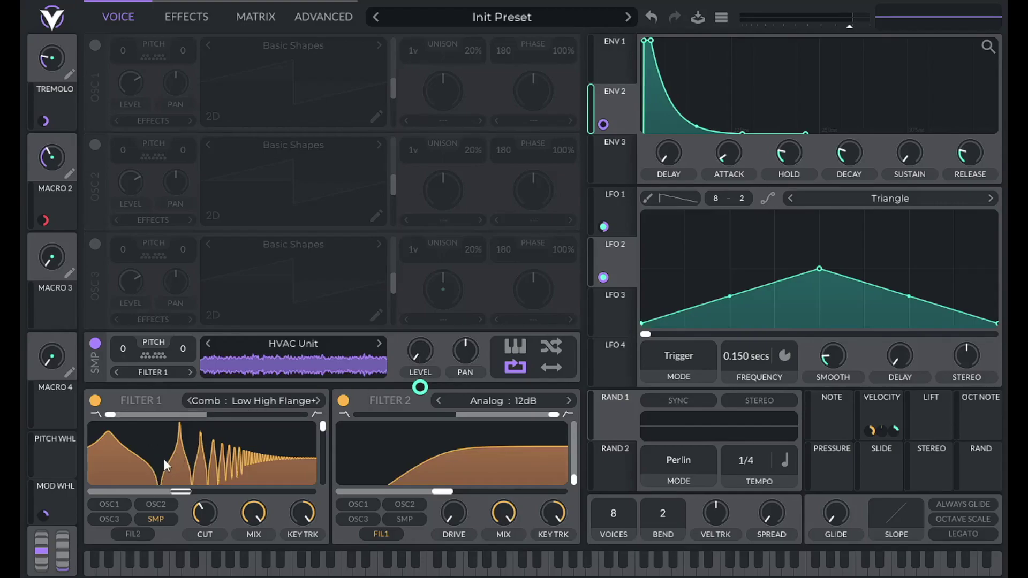
left_click(606, 165)
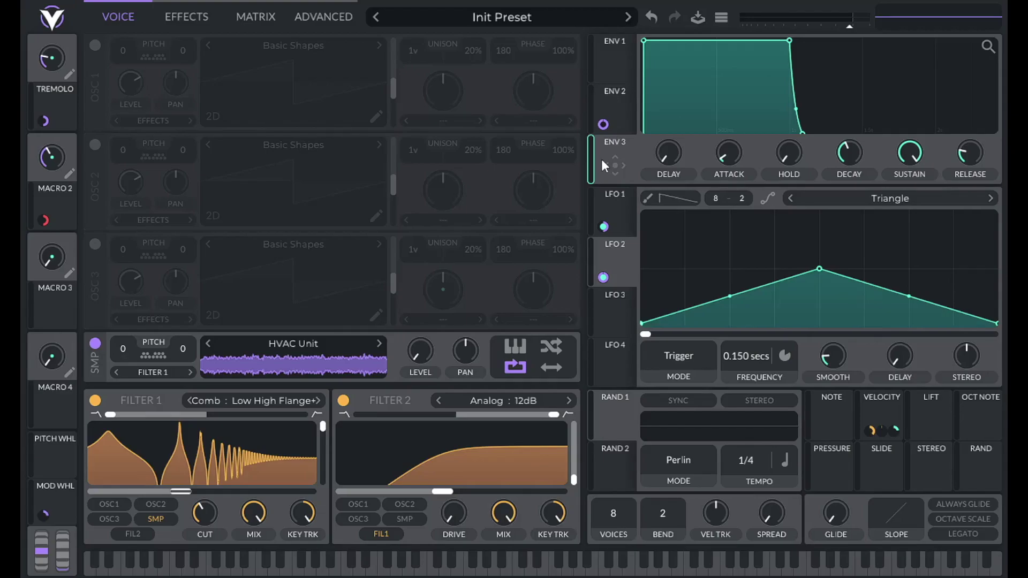
left_click_drag(248, 516, 248, 541)
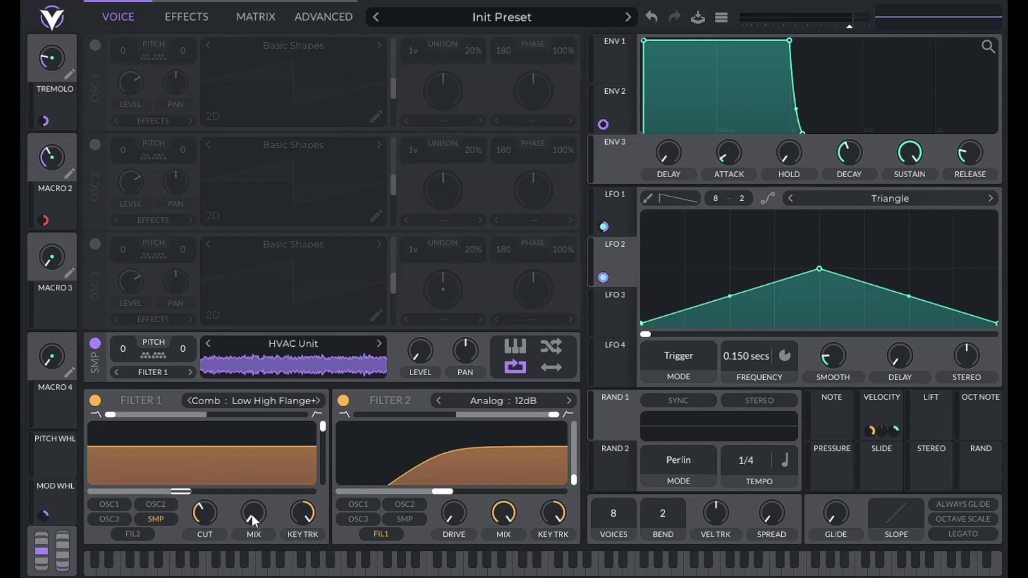
left_click_drag(614, 166, 248, 516)
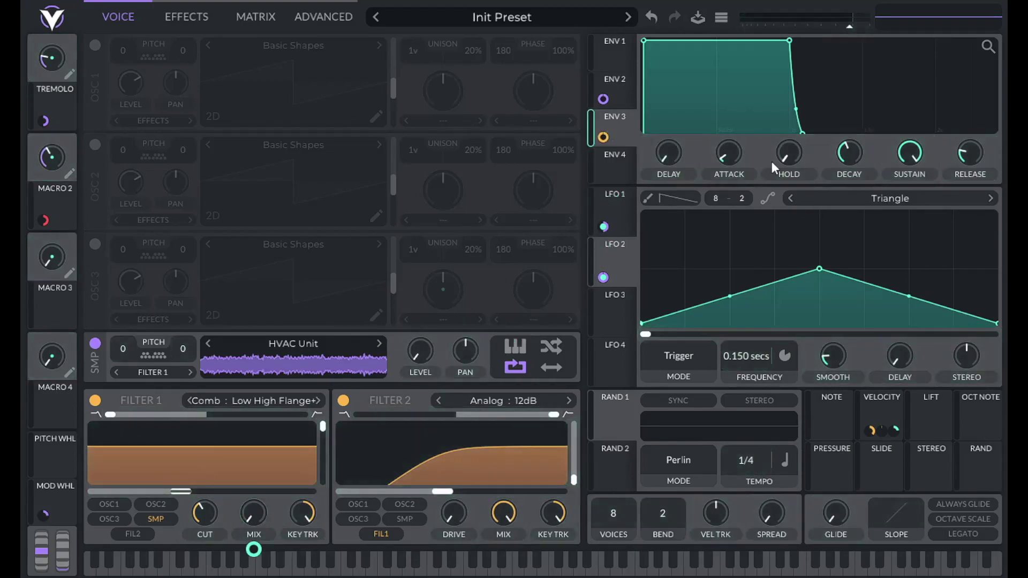
Give Envelope 3 hold 0.0, decay 1.3, near-zero sustain and a steeper decay curve.
right_click(787, 154)
left_click(802, 179)
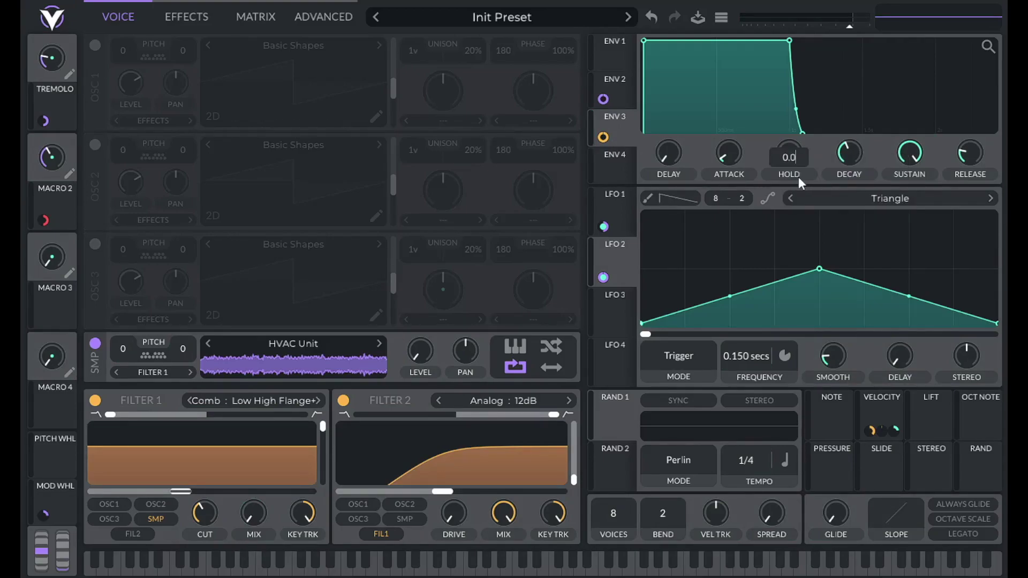
type(".0")
key("Return")
right_click(851, 149)
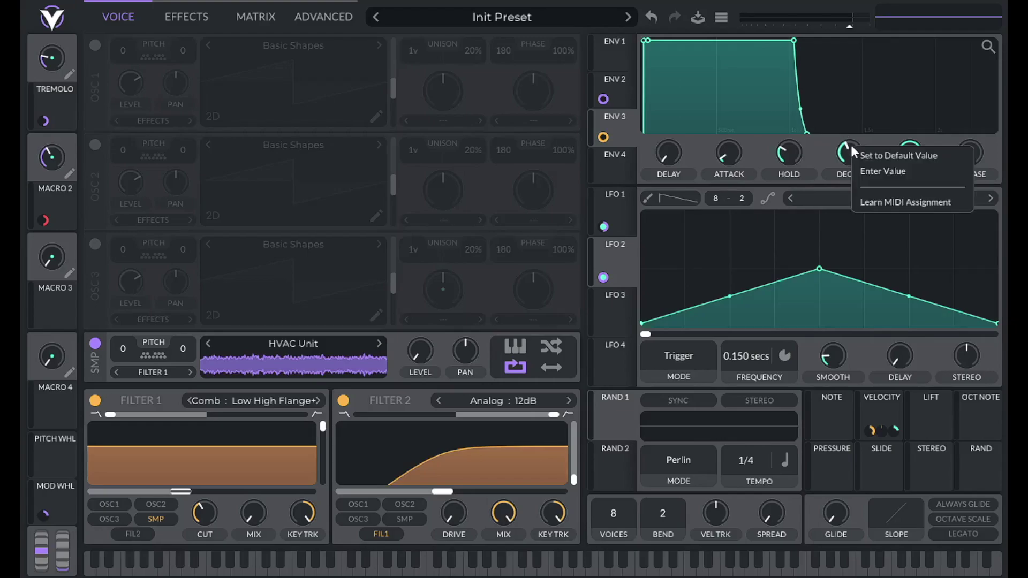
left_click(861, 175)
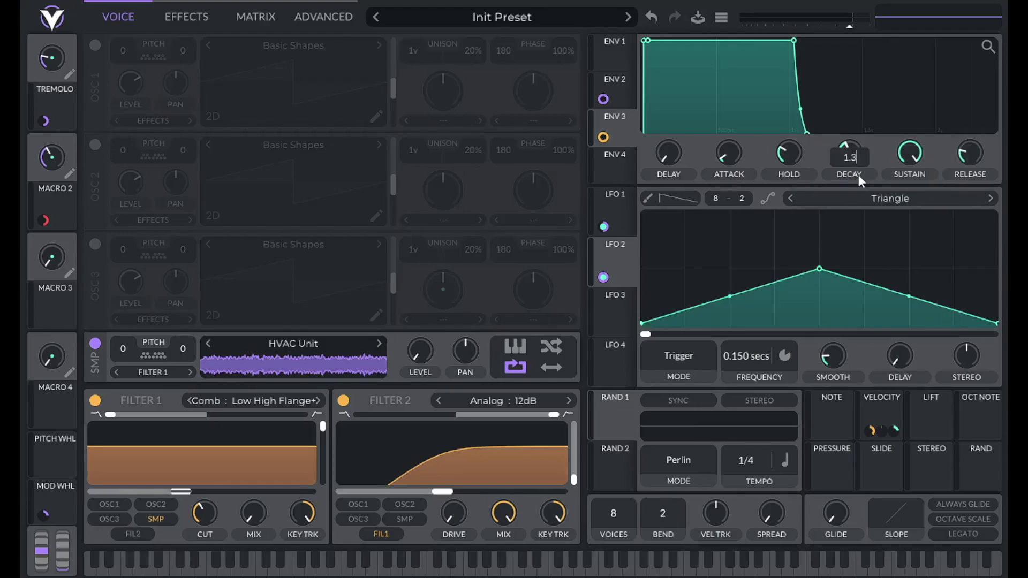
type(".3")
key("Return")
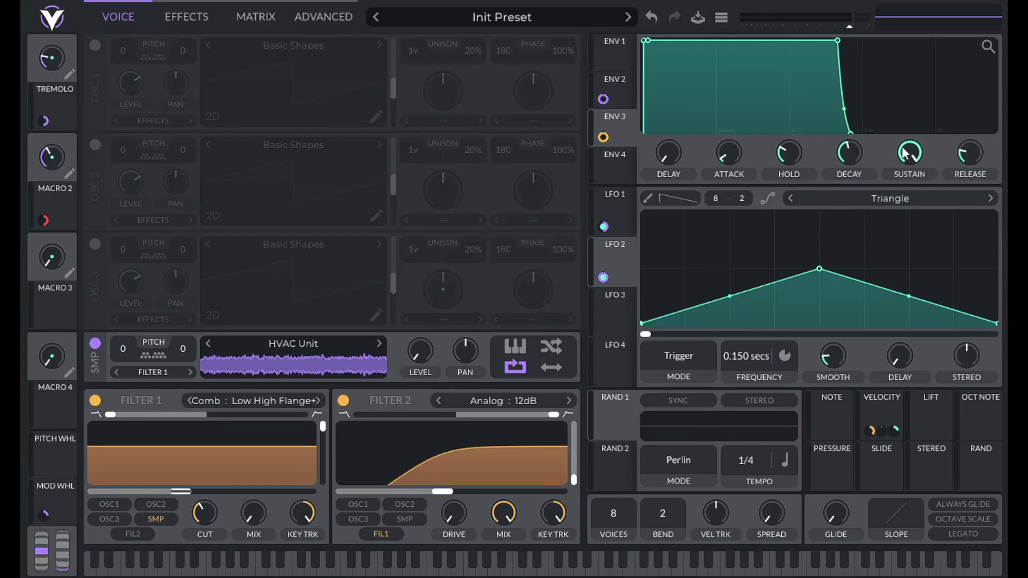
left_click_drag(910, 153, 910, 182)
left_click_drag(746, 111, 740, 120)
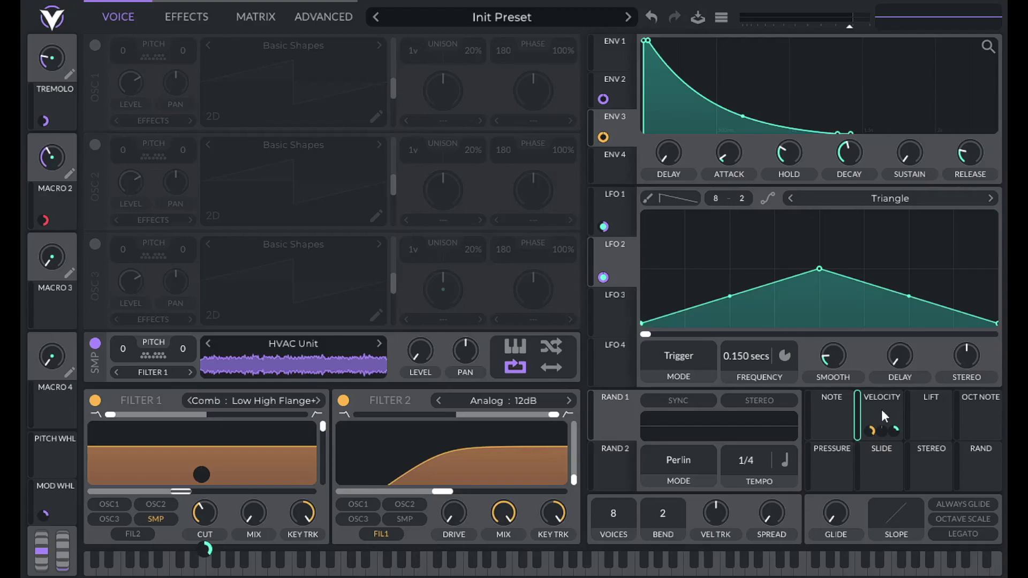
Route velocity to the envelope decay with a modulation amount of 0.39.
left_click_drag(882, 412, 850, 152)
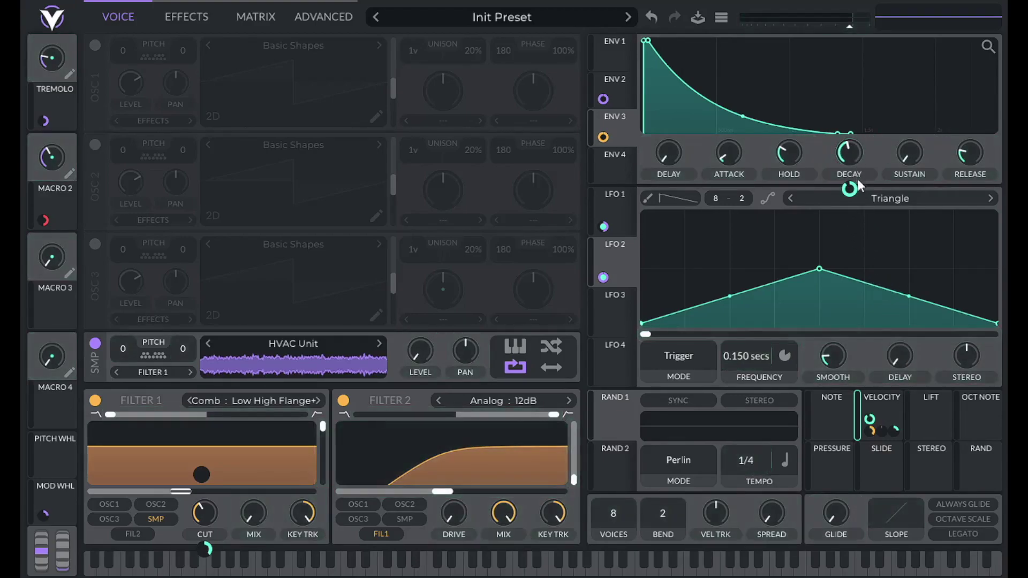
right_click(868, 416)
left_click(893, 518)
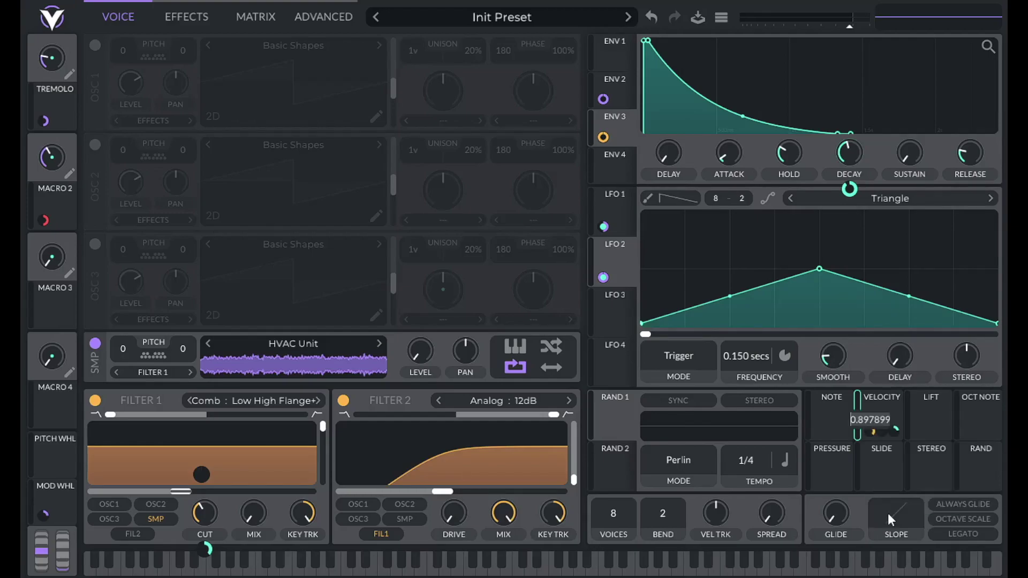
type("0.39")
key("Return")
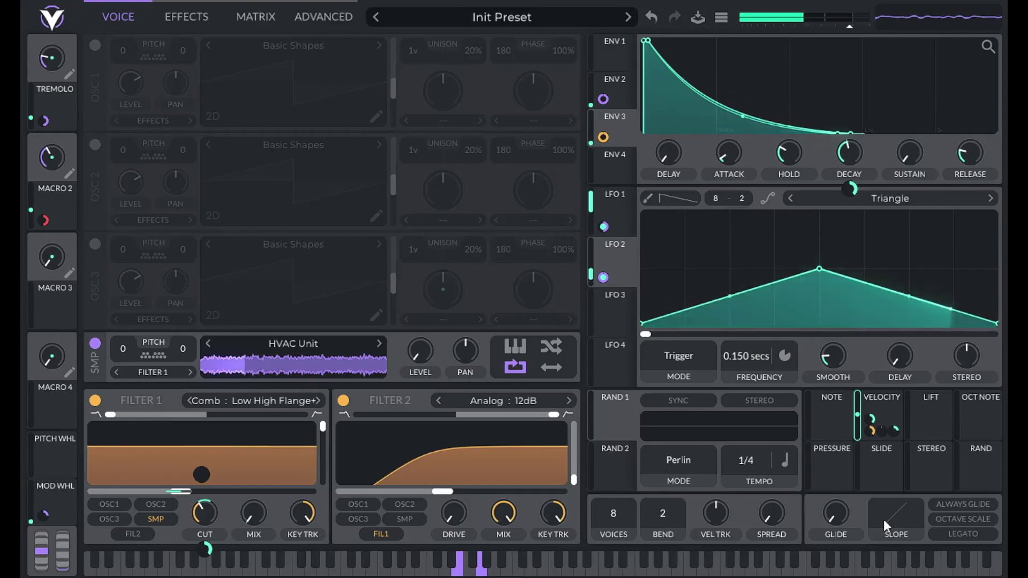
left_click(177, 20)
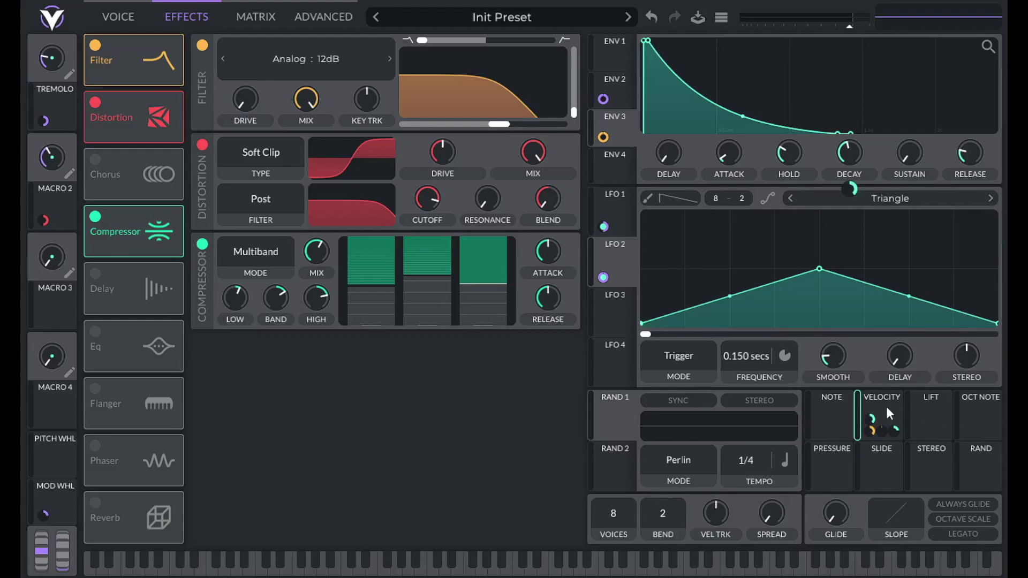
Assign velocity to the effects filter cutoff with a modulation amount of 50.
left_click_drag(886, 410, 499, 124)
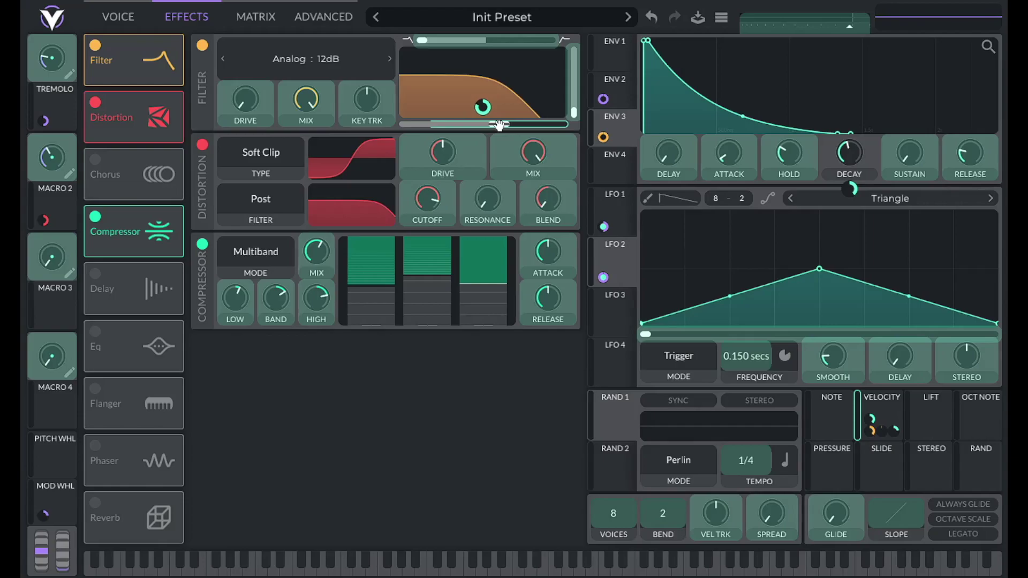
left_click_drag(499, 124, 499, 125)
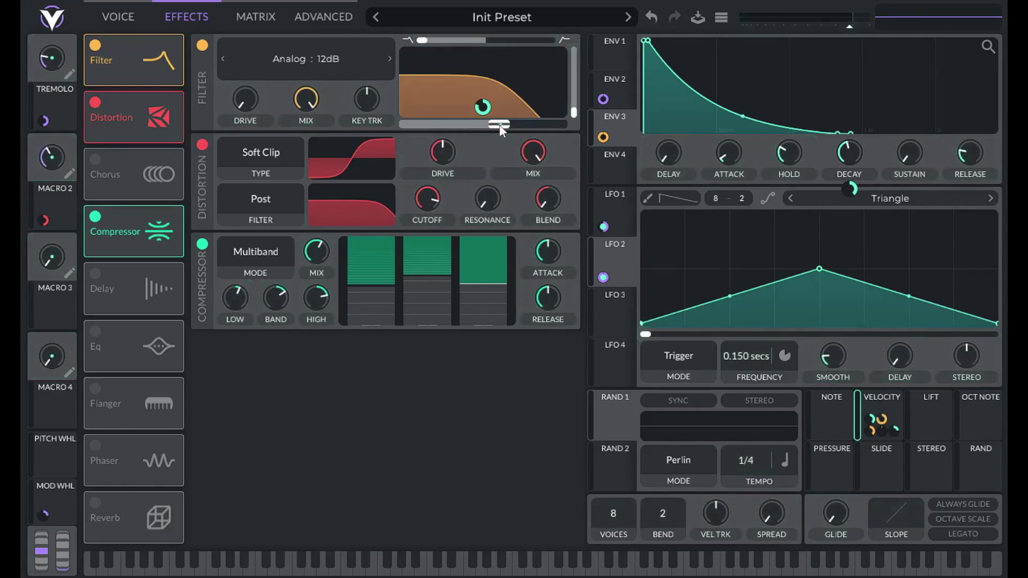
right_click(876, 416)
left_click(898, 519)
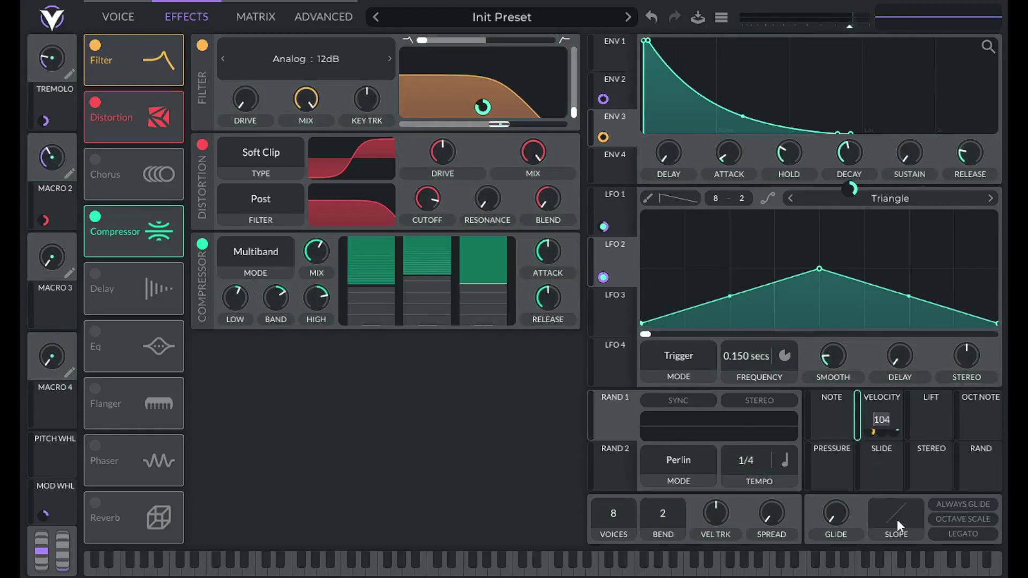
type("50")
key("Return")
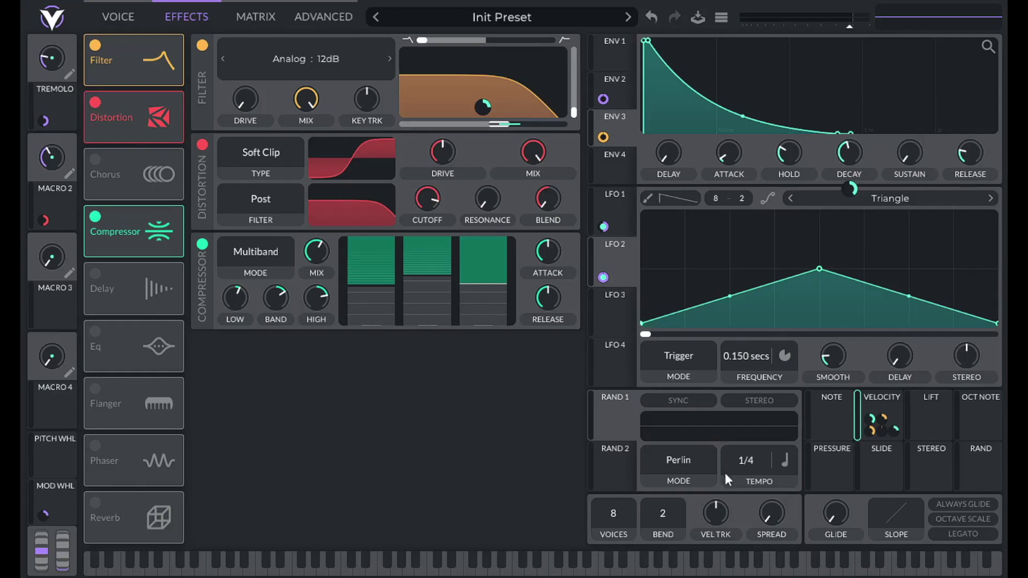
mouse_move(765, 515)
left_mouse_down()
mouse_move(770, 499)
mouse_move(762, 531)
left_mouse_up()
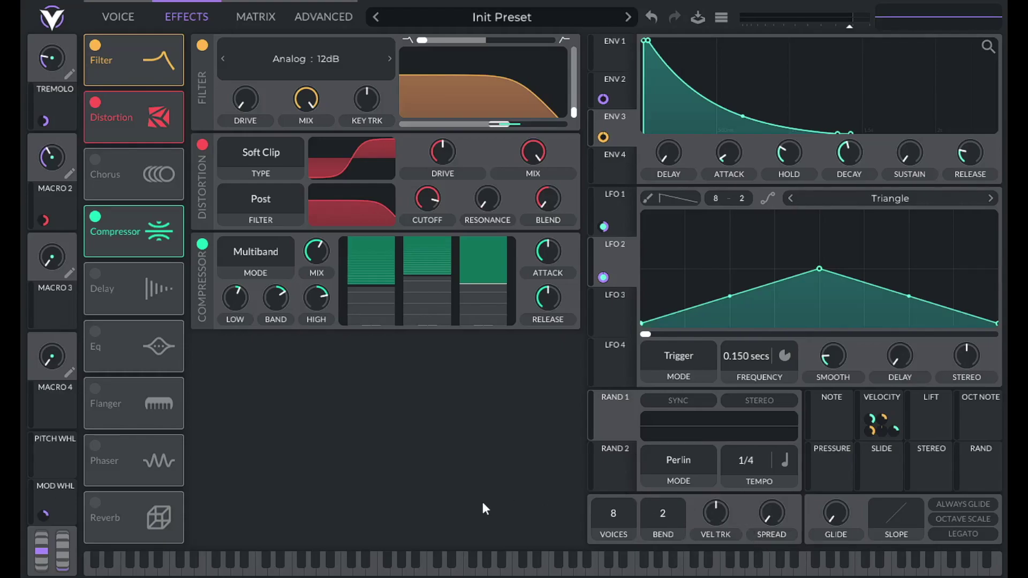
On the Voice page, toggle the HVAC Unit sampler's random start on, then back off.
left_click(114, 17)
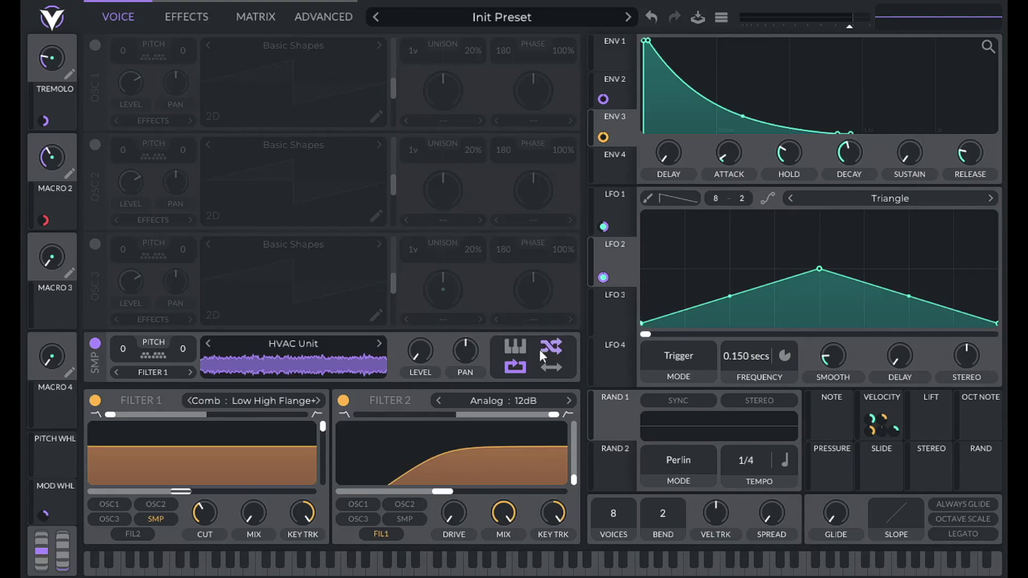
left_click(557, 347)
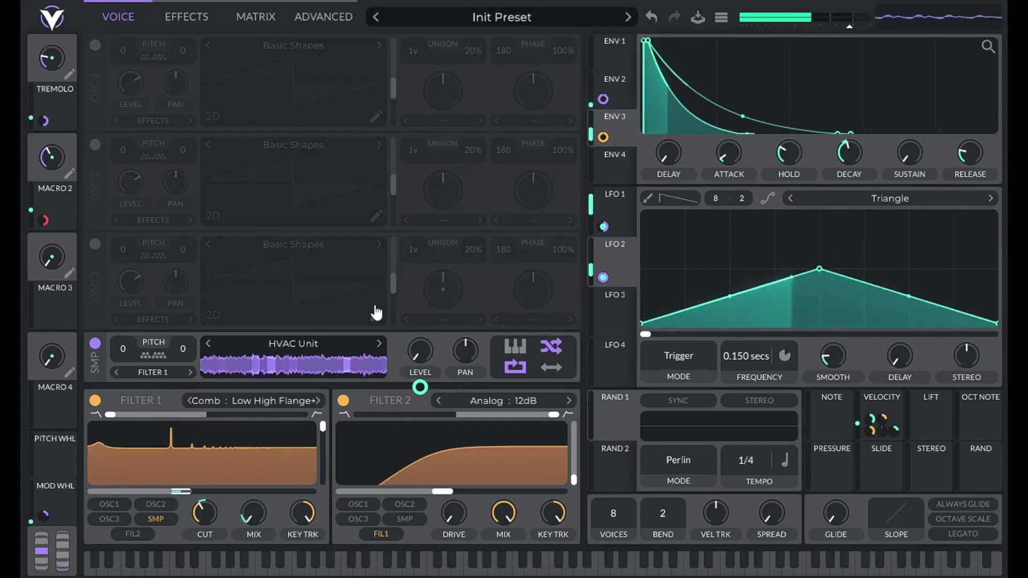
left_click(558, 349)
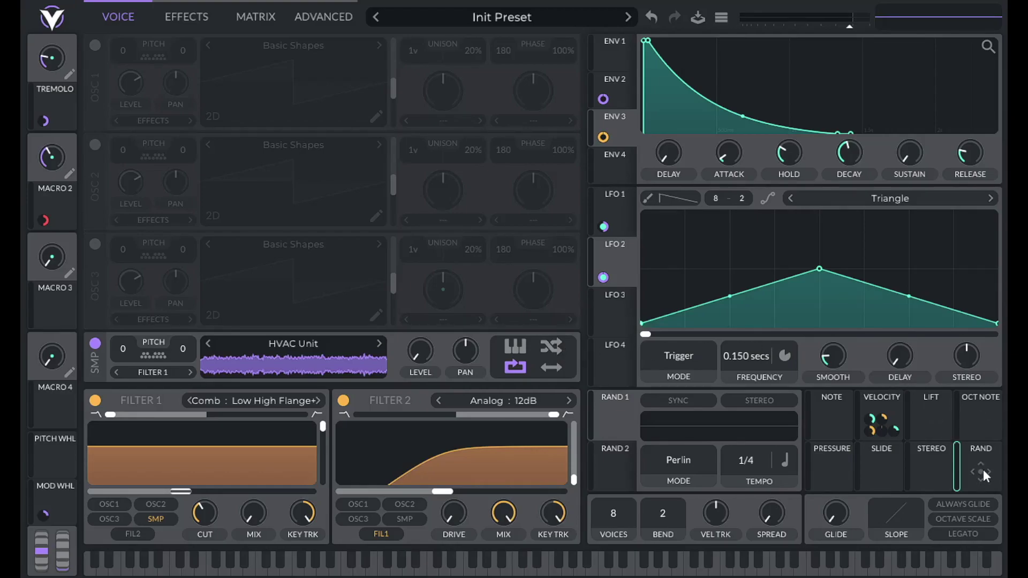
Route RAND to the sample's pitch at amount 2, then remove that modulation.
left_click_drag(984, 470, 182, 348)
right_click(970, 484)
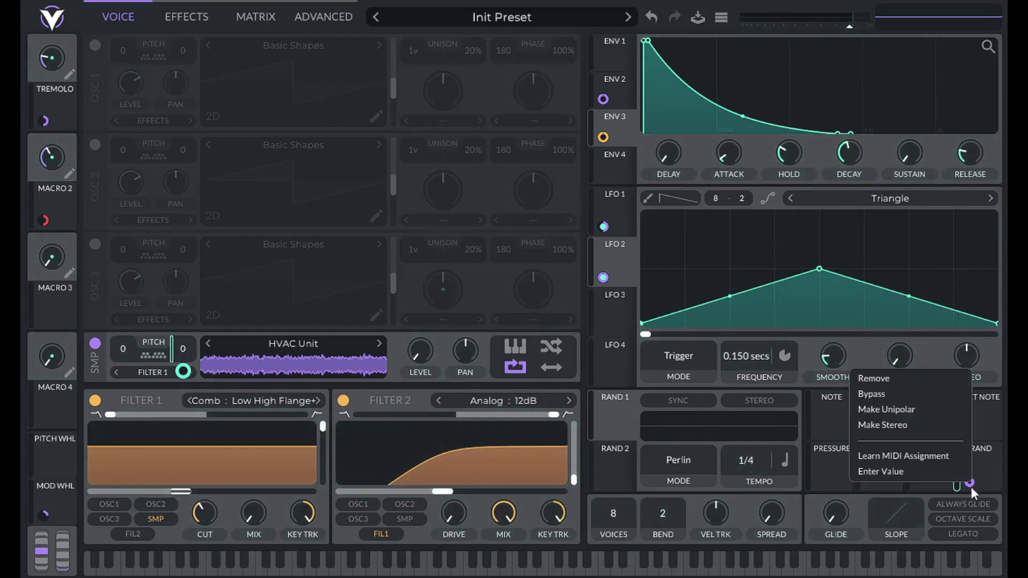
left_click(930, 472)
key("Return")
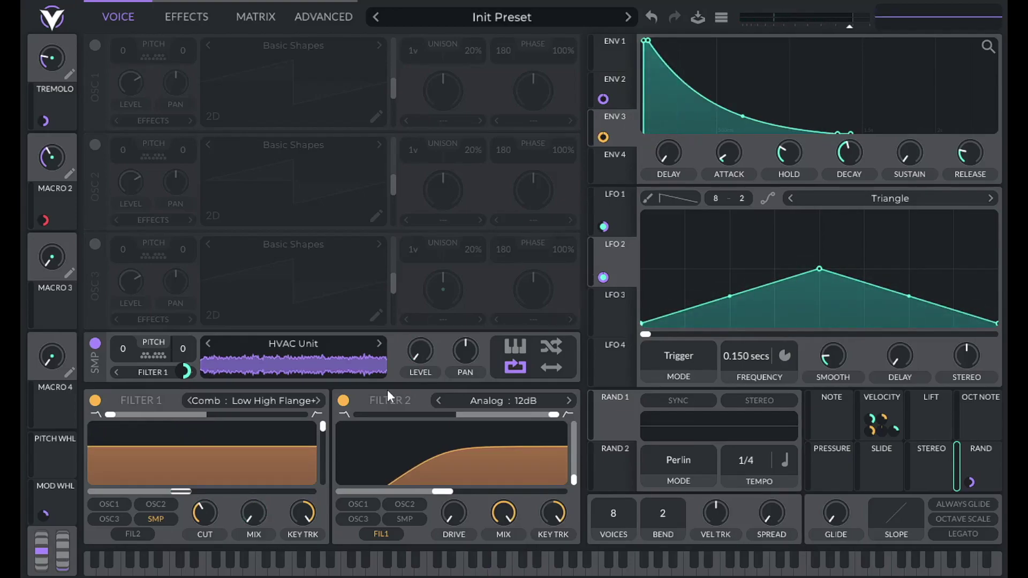
right_click(972, 481)
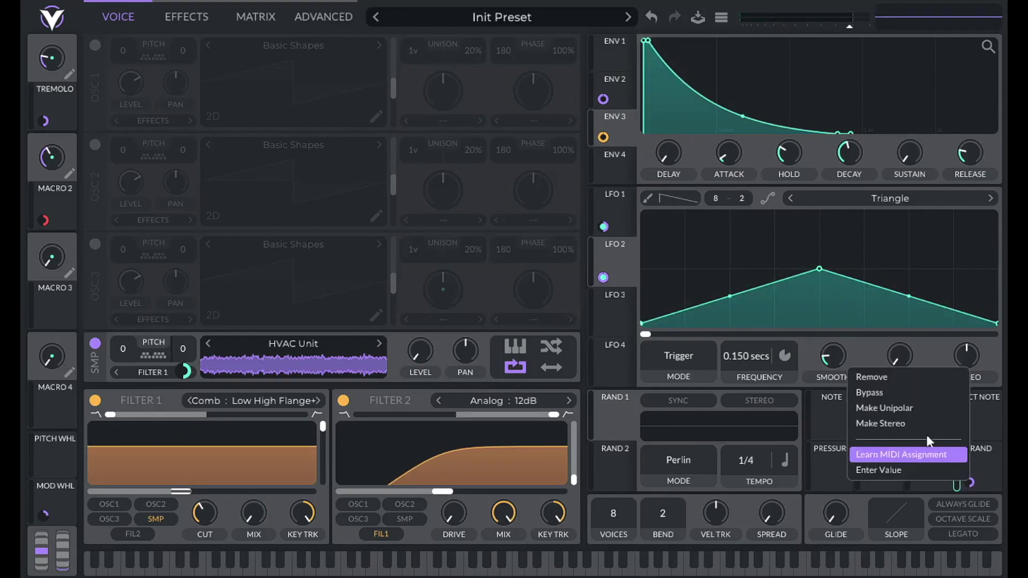
left_click(921, 453)
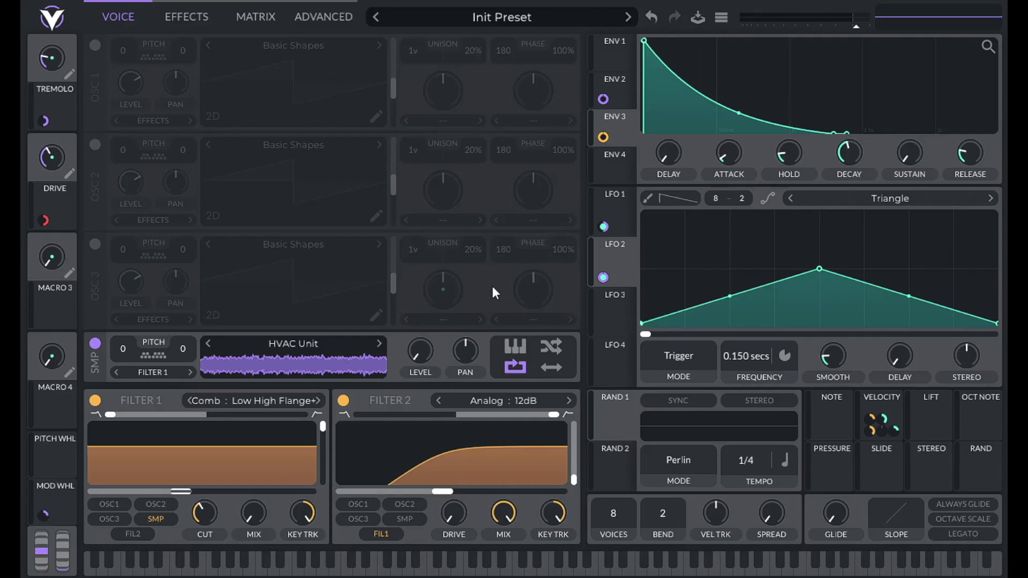